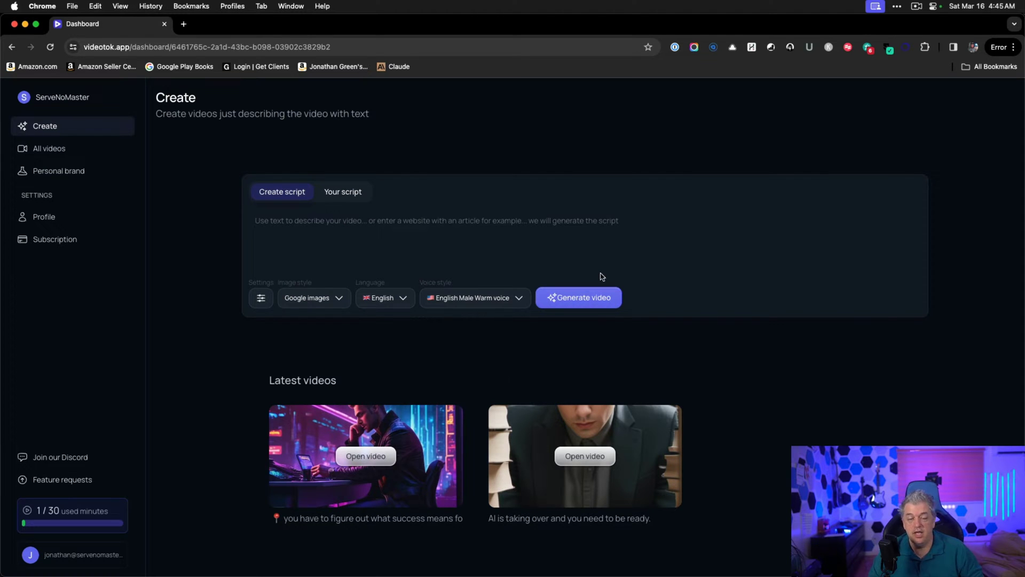
# Step: Switch from the Videotok dashboard to the ChatBotArena project in Descript
pyautogui.press('super+Tab')
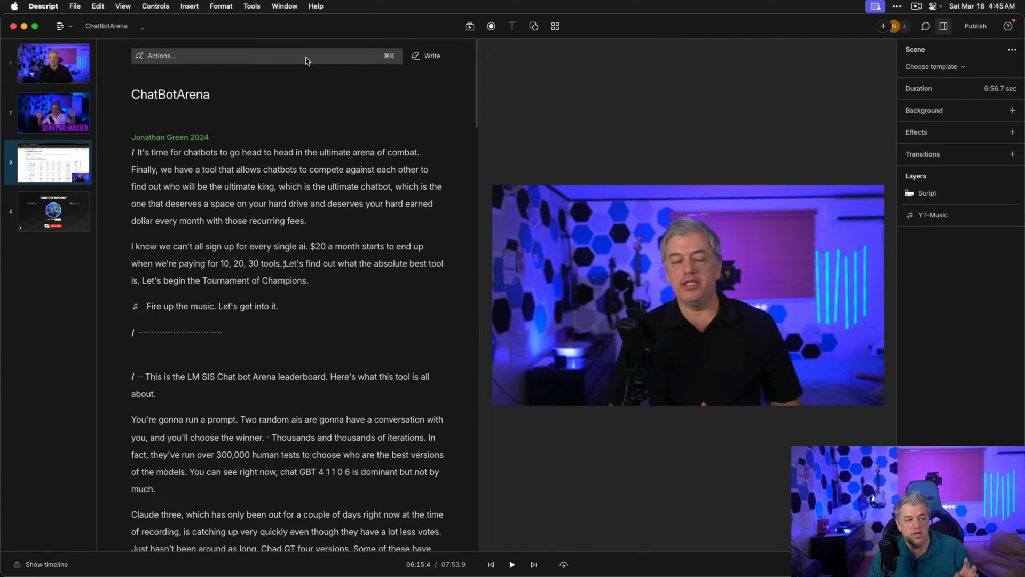
# Step: Ask Descript's AI to find good clips in the ChatBotArena script
pyautogui.click(306, 60)
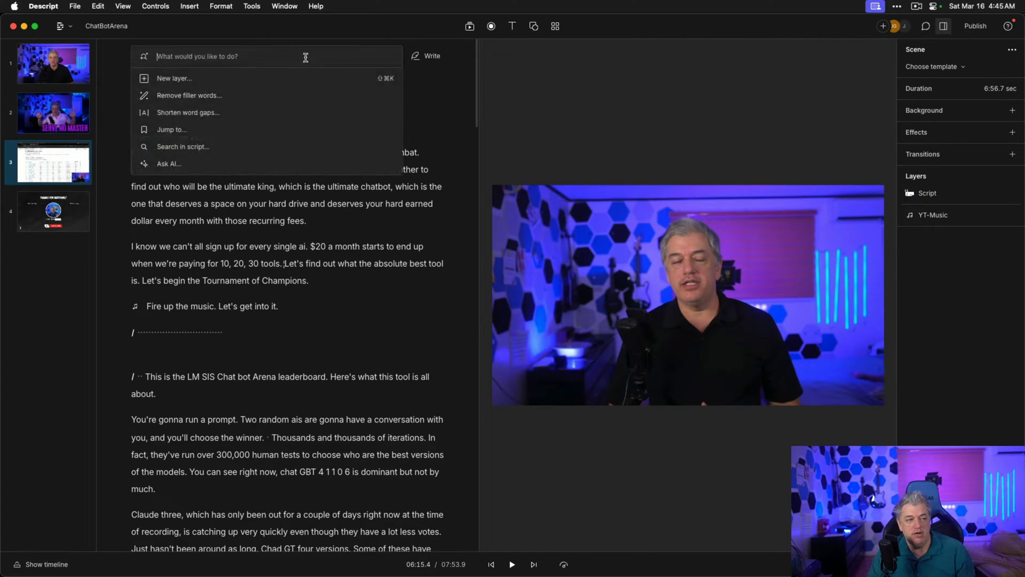
pyautogui.click(172, 169)
pyautogui.scroll(-8, 212, 150)
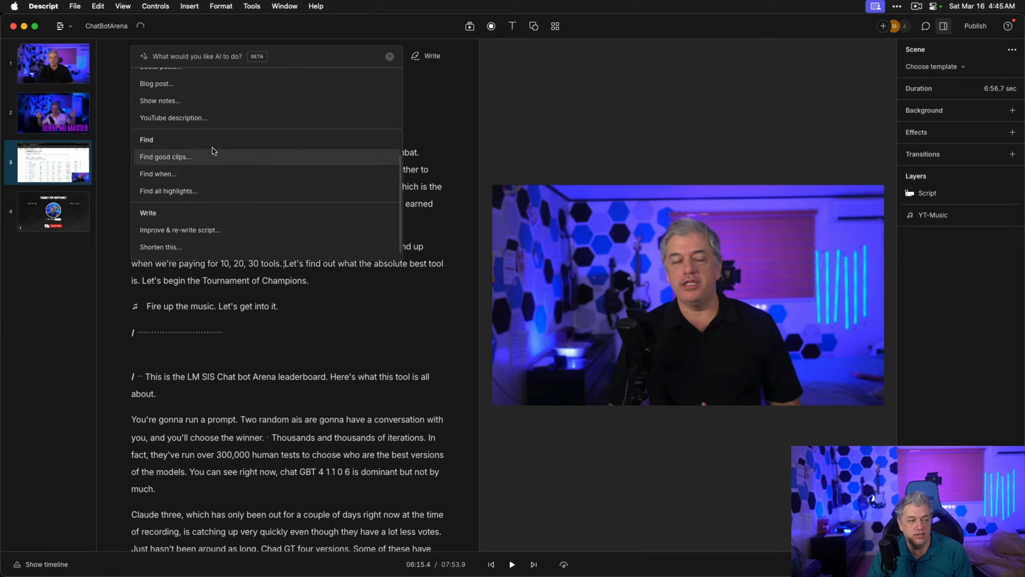
pyautogui.click(197, 161)
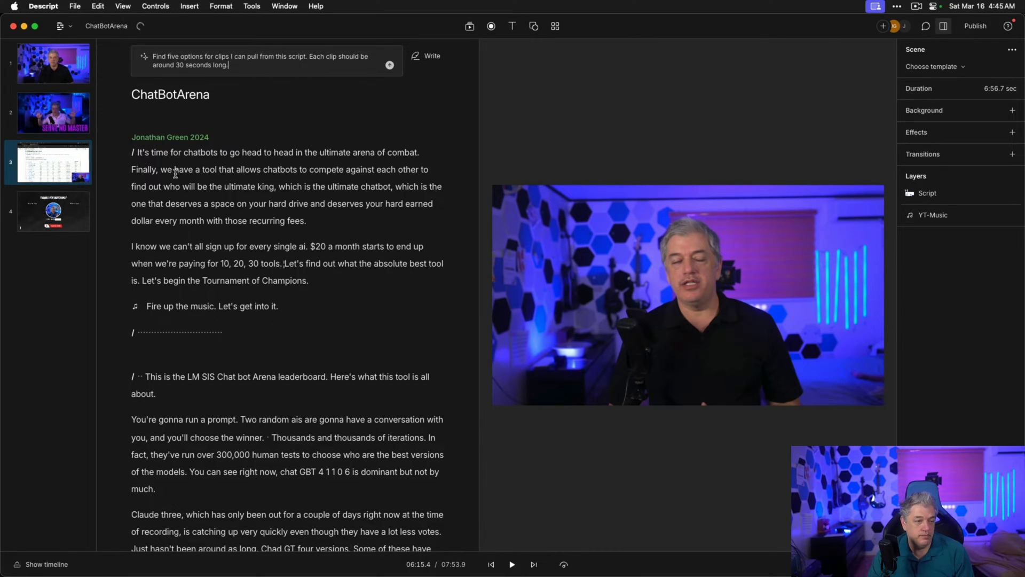
pyautogui.click(389, 67)
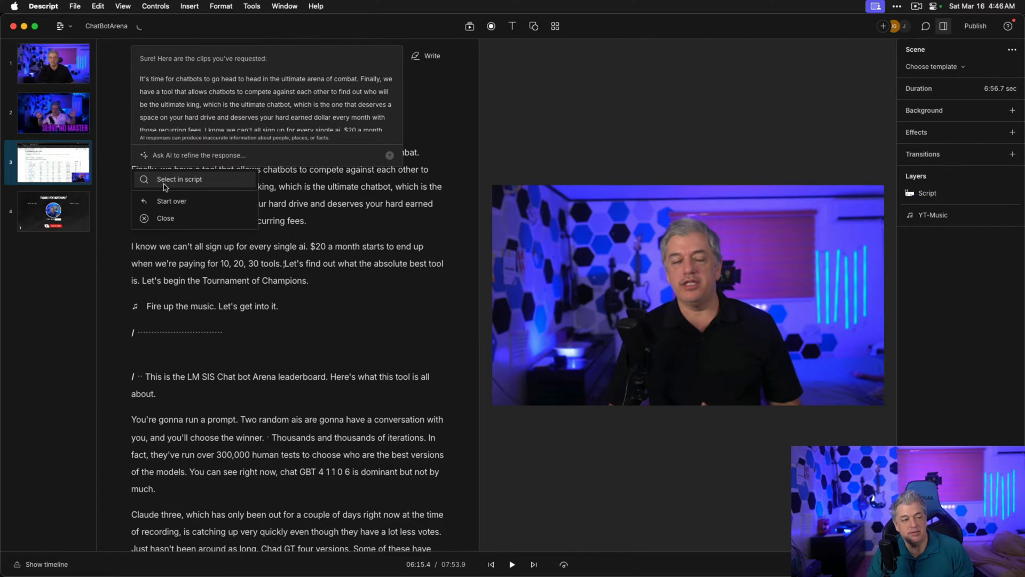
# Step: Keep the AI clip highlights and move down the transcript to the fifth suggested clip
pyautogui.press('Return')
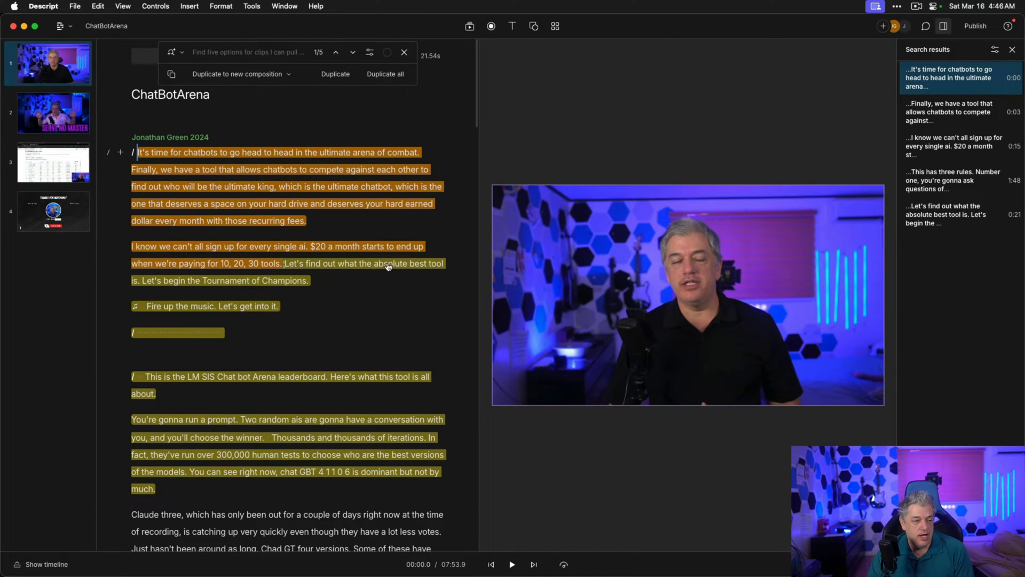
pyautogui.scroll(-1, 172, 255)
pyautogui.scroll(-10, 173, 254)
pyautogui.scroll(-6, 230, 300)
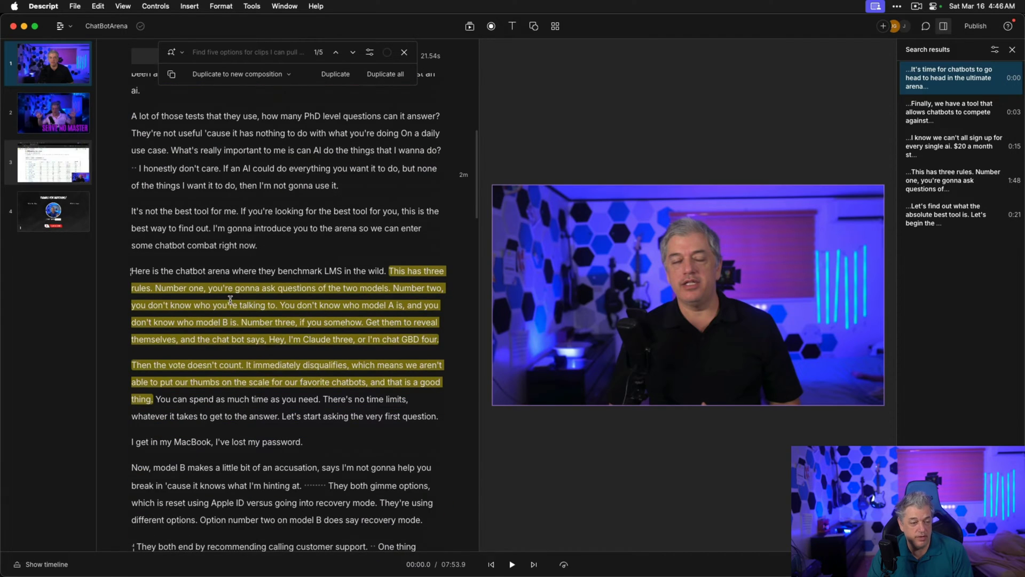
pyautogui.scroll(-1, 265, 211)
pyautogui.scroll(-8, 265, 211)
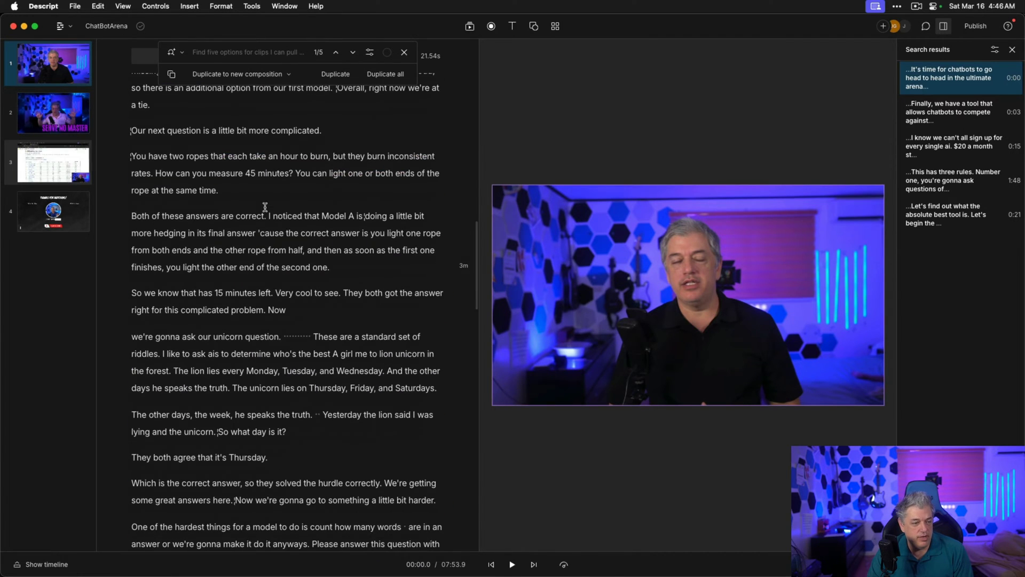
pyautogui.hotkey('shift', 'Return')
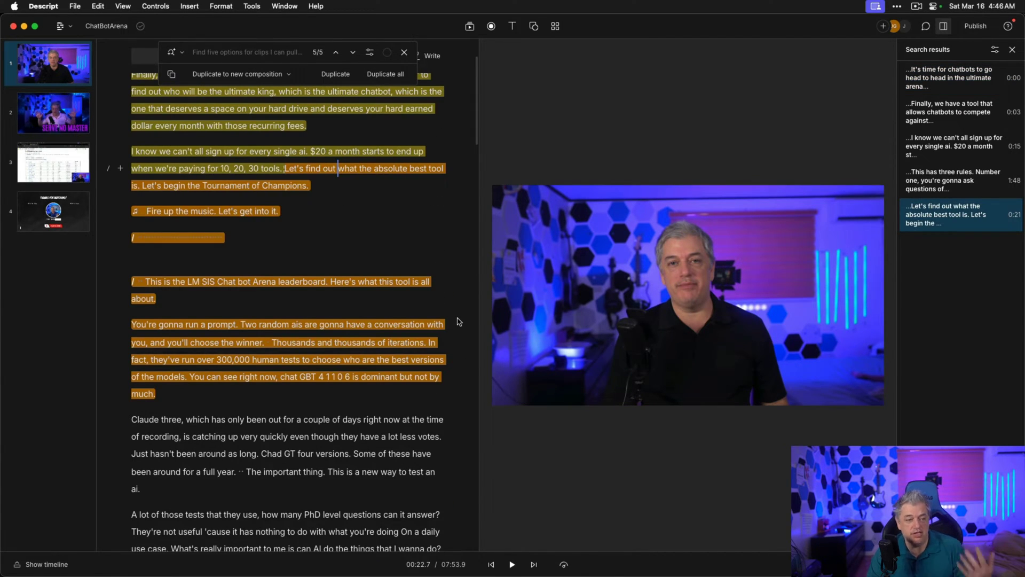
pyautogui.scroll(-4, 271, 420)
pyautogui.scroll(-3, 271, 420)
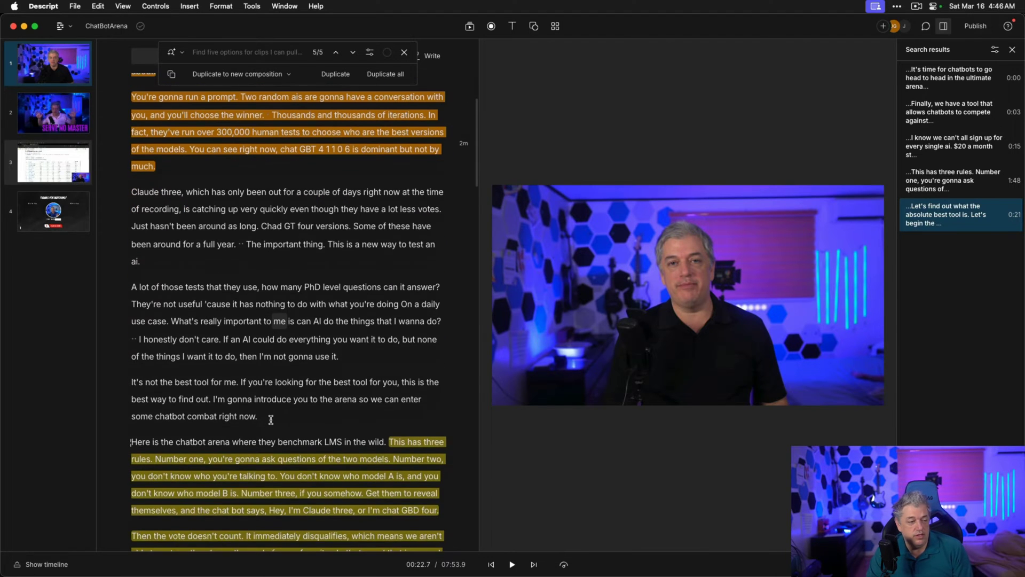
pyautogui.scroll(-6, 253, 264)
# Step: Duplicate the arena rules clip into a new composition and select its full text
pyautogui.click(219, 266)
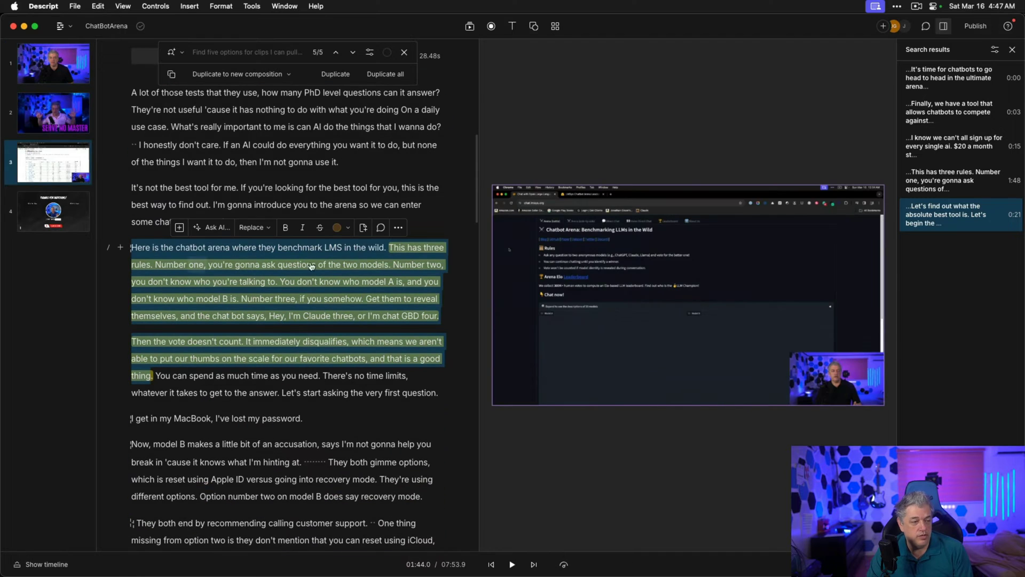
pyautogui.rightClick(218, 266)
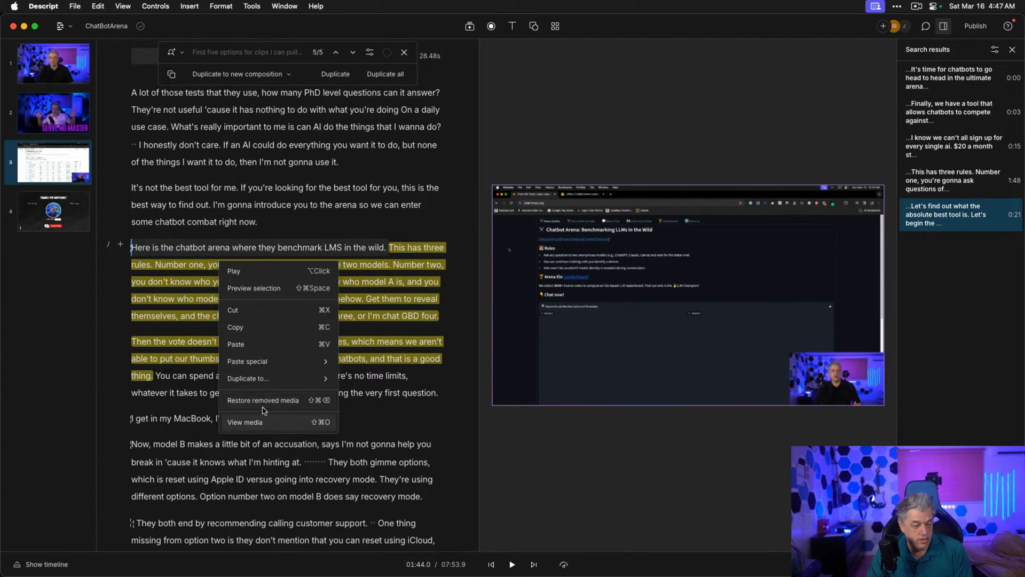
pyautogui.moveTo(264, 380)
pyautogui.click(361, 379)
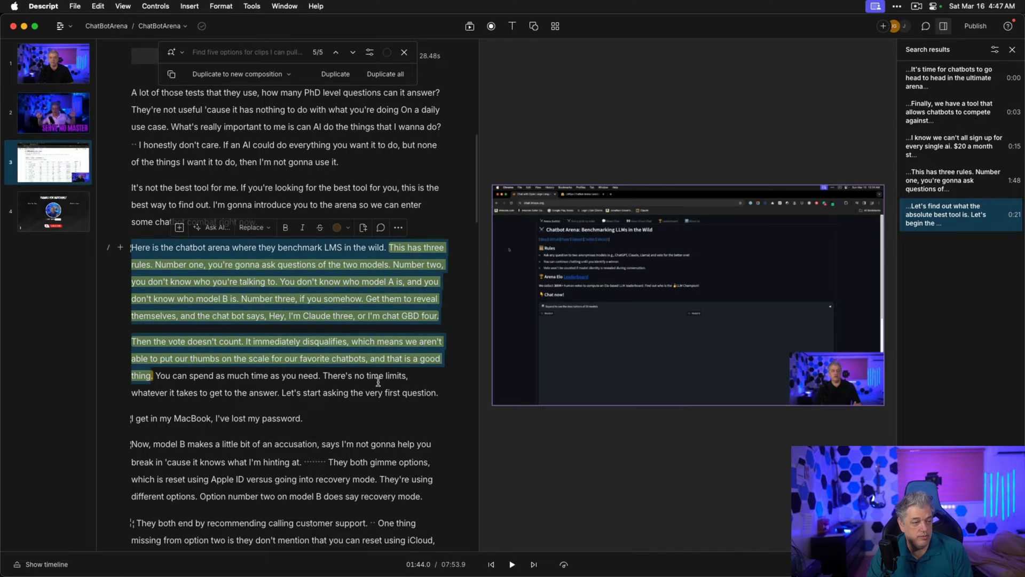
pyautogui.click(163, 26)
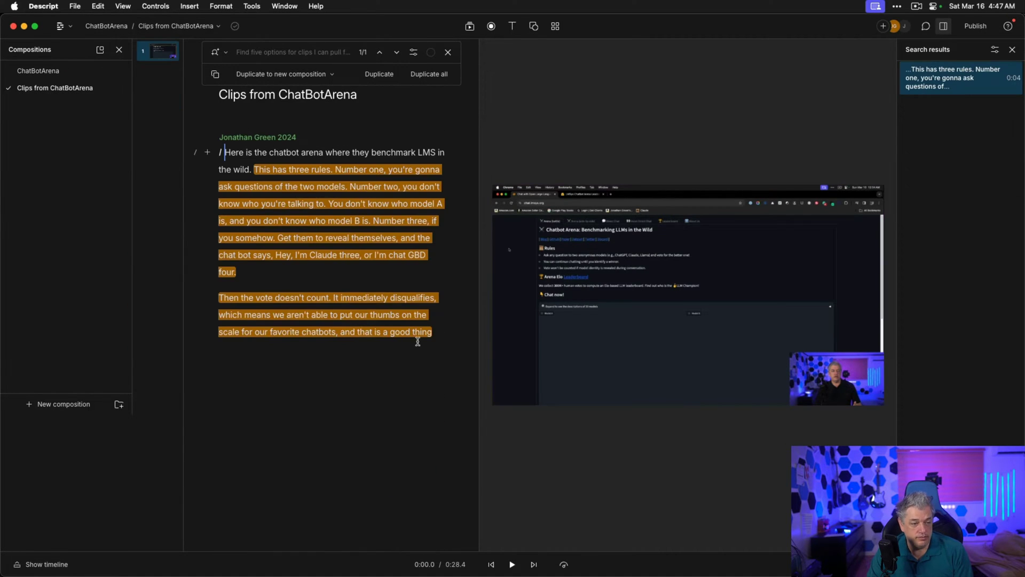
pyautogui.moveTo(438, 332); pyautogui.dragTo(218, 154)
pyautogui.press('super+c')
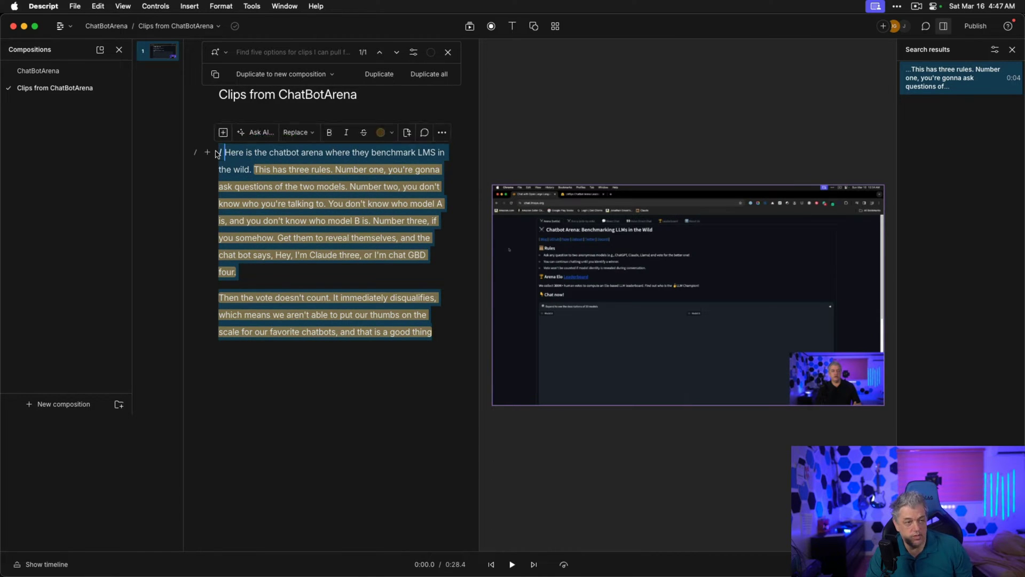
pyautogui.press('super+Tab')
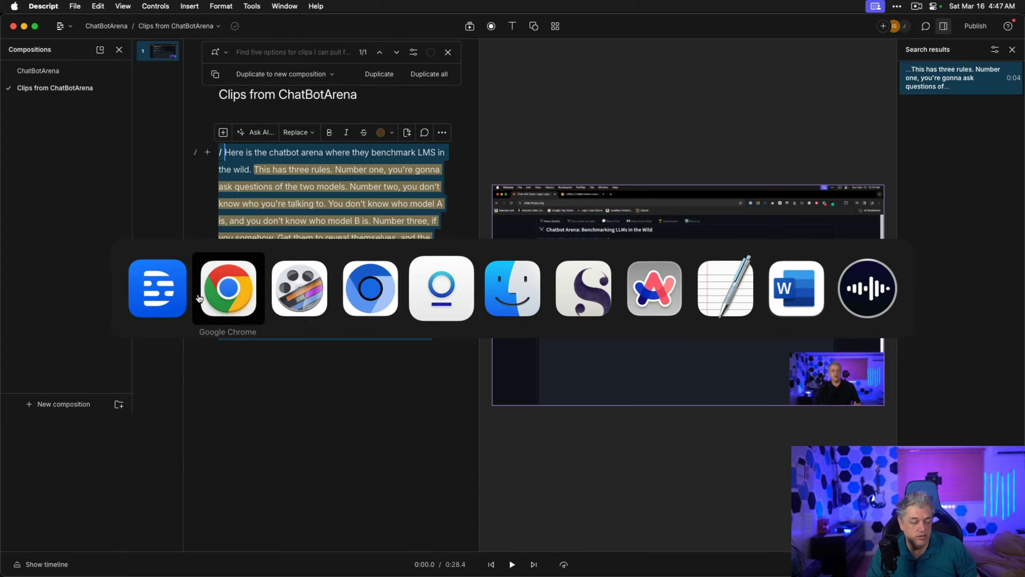
# Step: Paste the rules clip text as a custom Videotok script with the English Male Deep voice
pyautogui.click(223, 290)
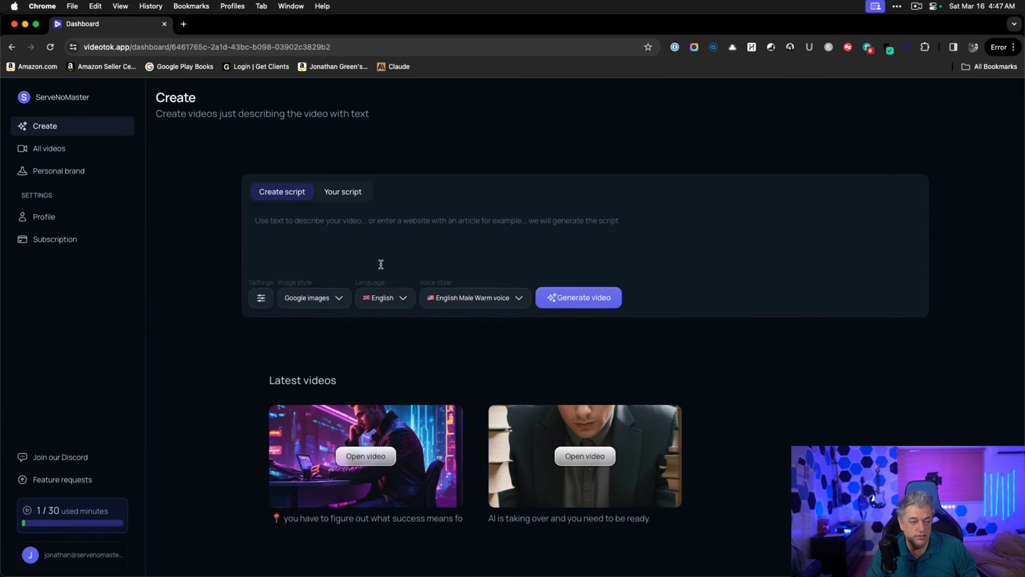
pyautogui.click(344, 200)
pyautogui.press('super+v')
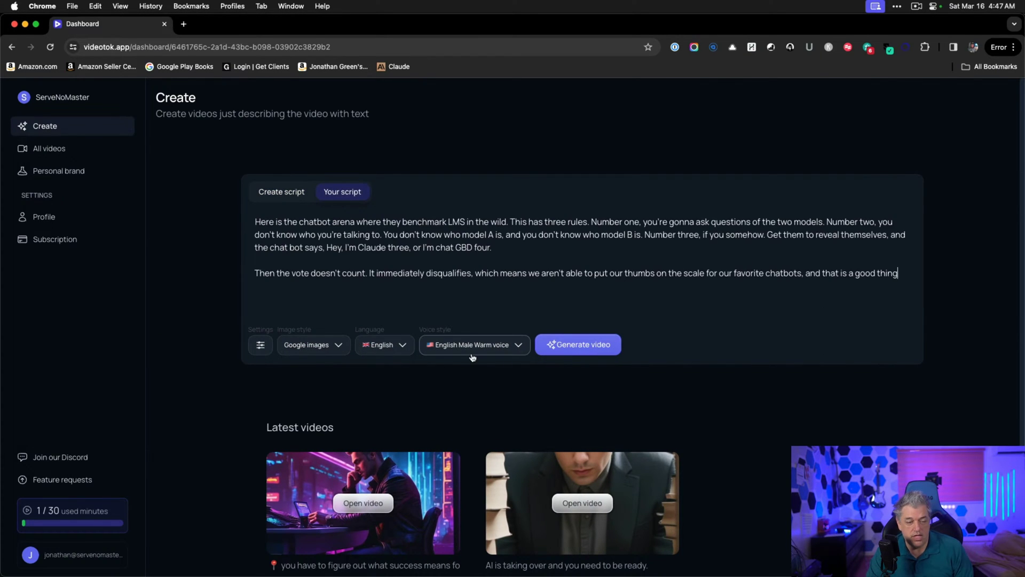
pyautogui.click(484, 350)
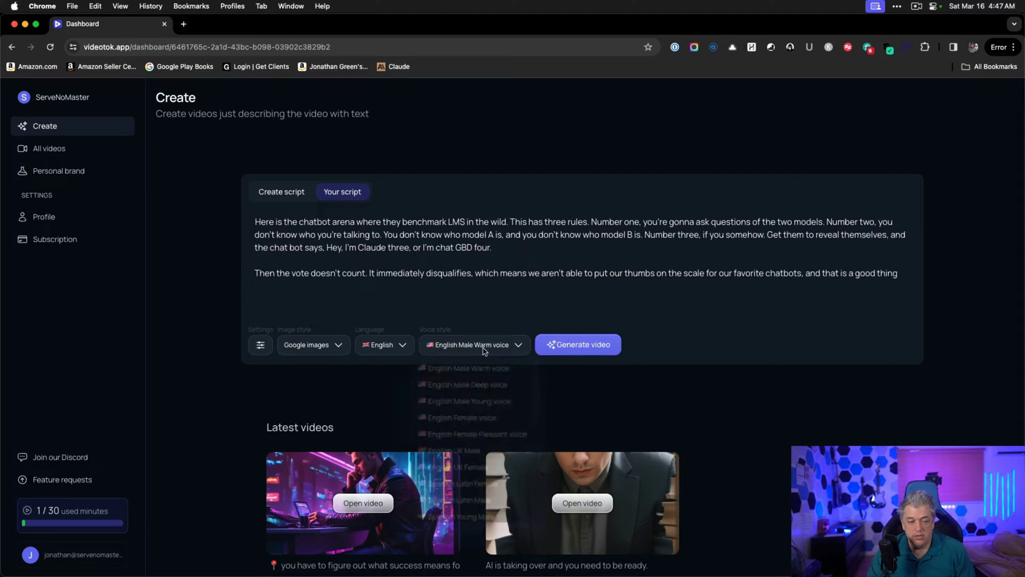
pyautogui.click(488, 383)
# Step: Use GTA-style AI images for the visuals and generate the video
pyautogui.click(313, 344)
pyautogui.click(306, 385)
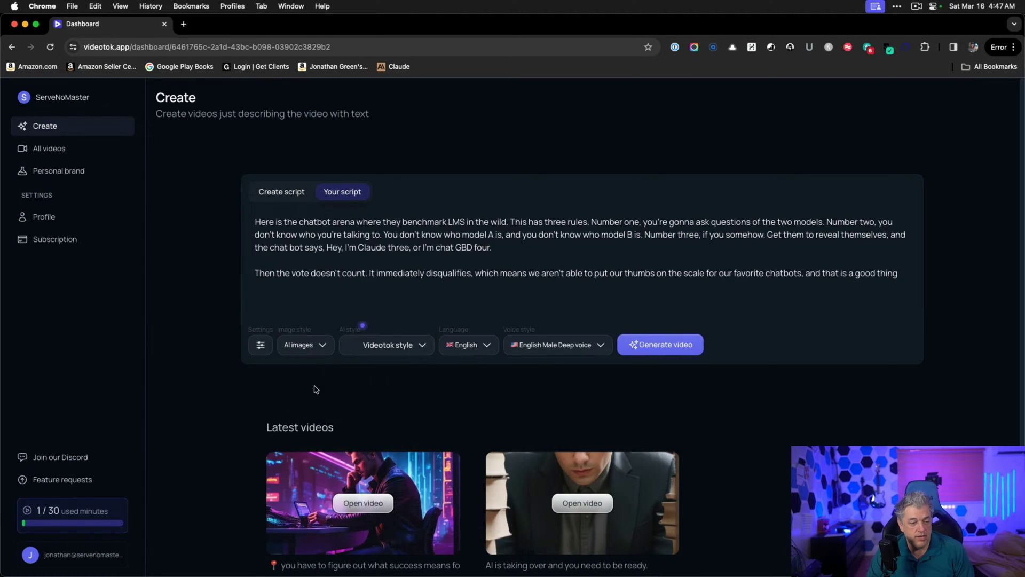
pyautogui.click(421, 346)
pyautogui.scroll(-2, 406, 331)
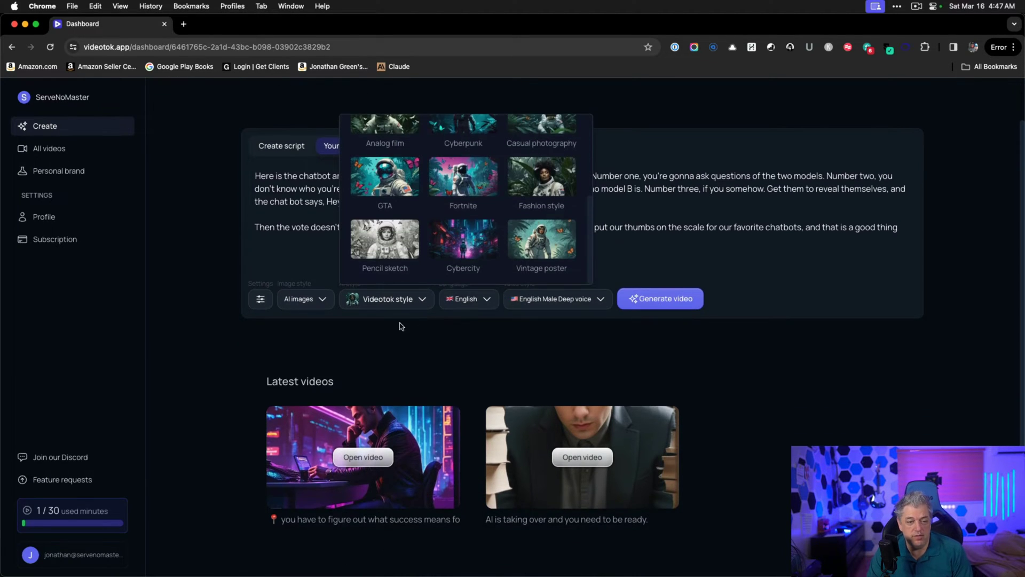
pyautogui.scroll(1, 400, 263)
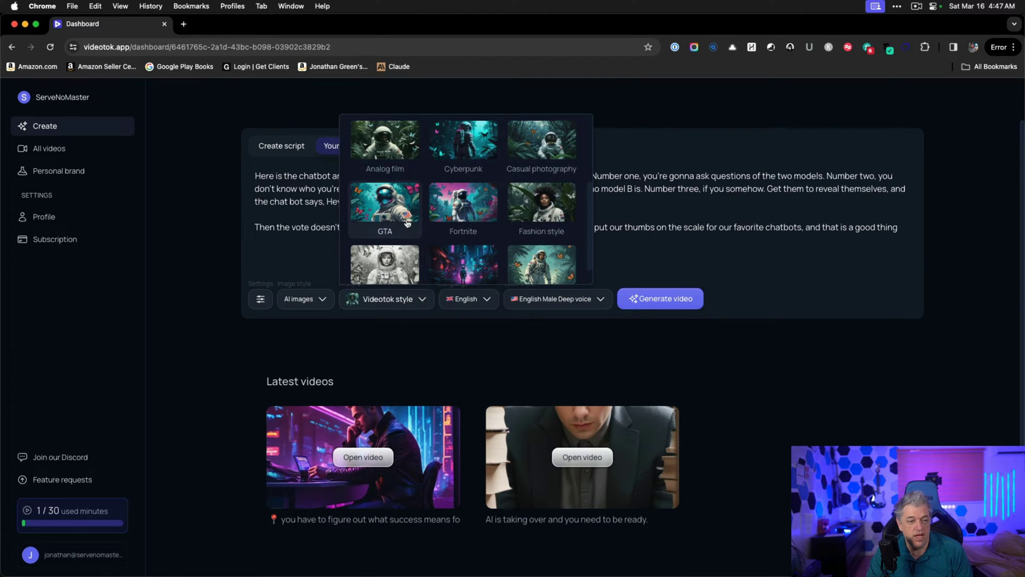
pyautogui.click(389, 202)
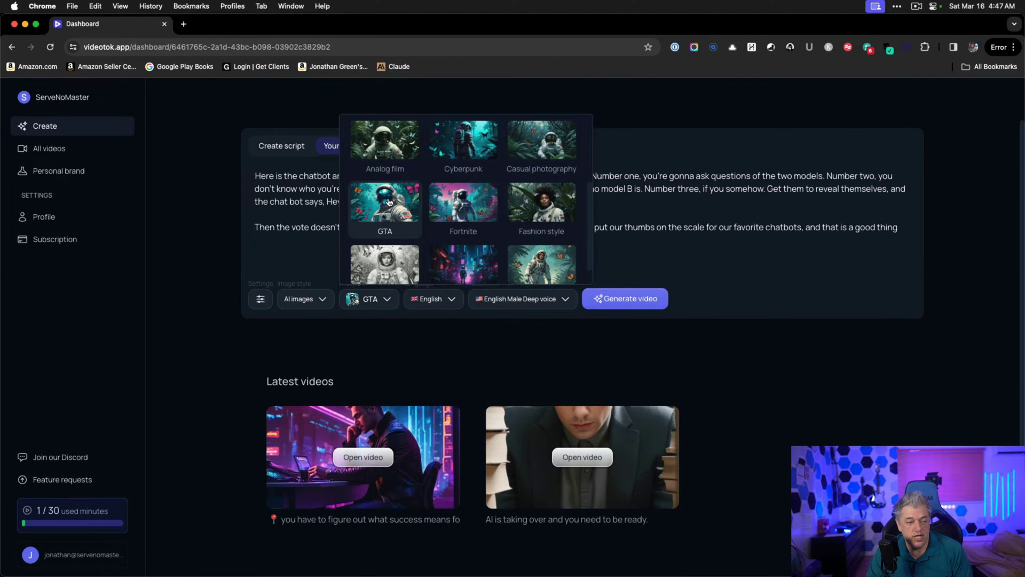
pyautogui.click(631, 302)
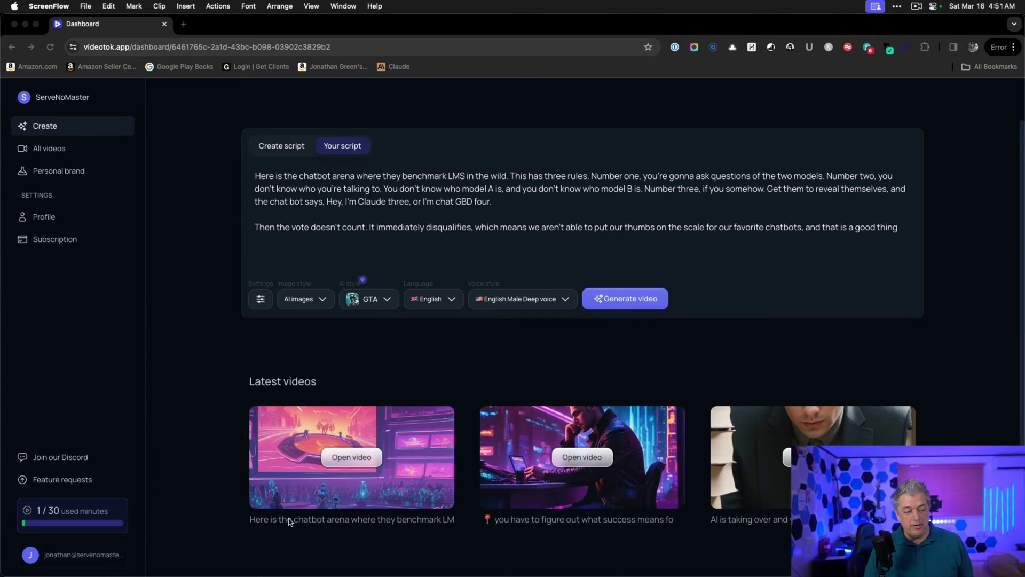
# Step: Open the new 38-second chatbot arena video and play its captioned preview
pyautogui.click(351, 457)
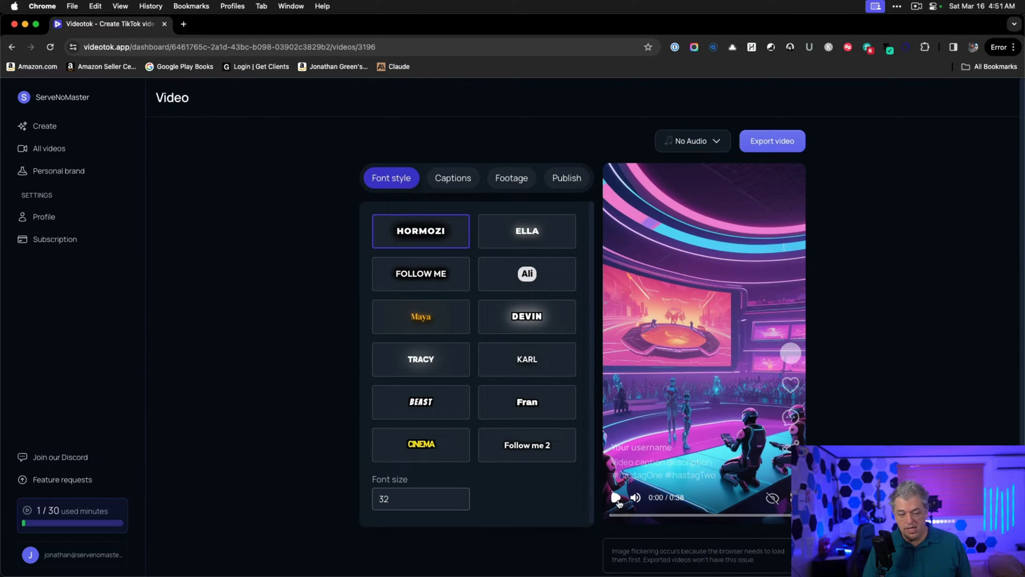
pyautogui.click(617, 498)
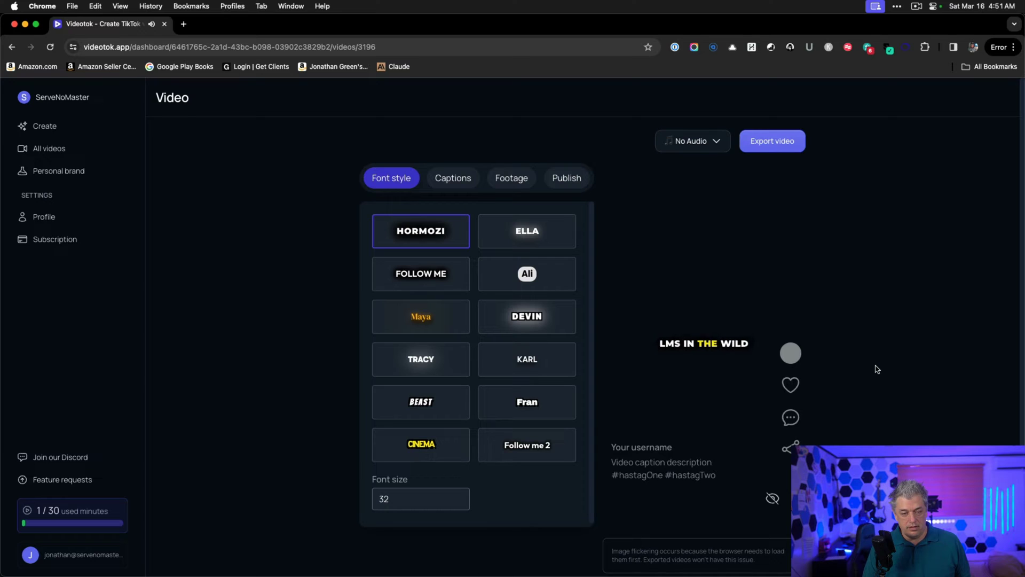
pyautogui.moveTo(614, 497)
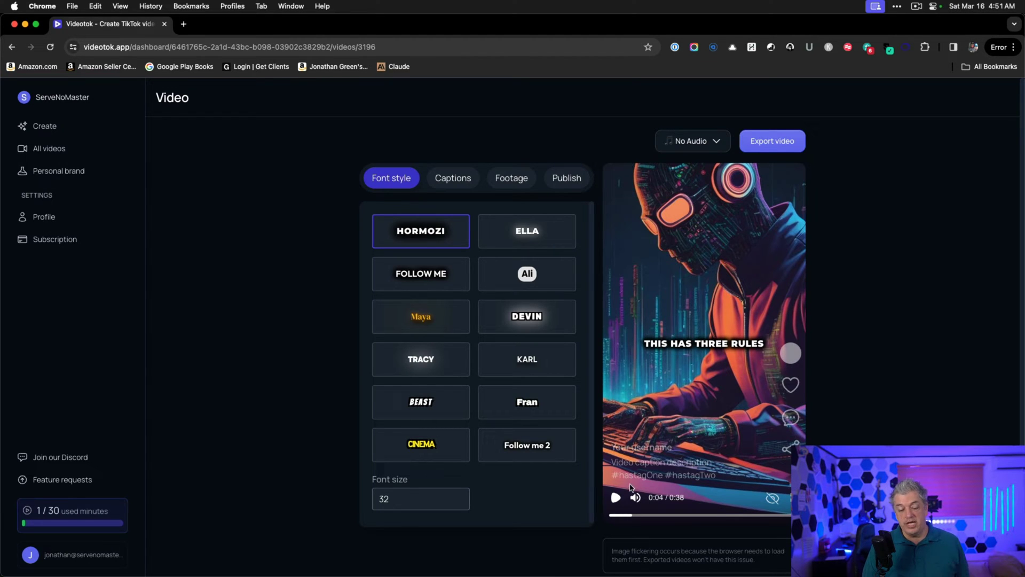
pyautogui.click(617, 498)
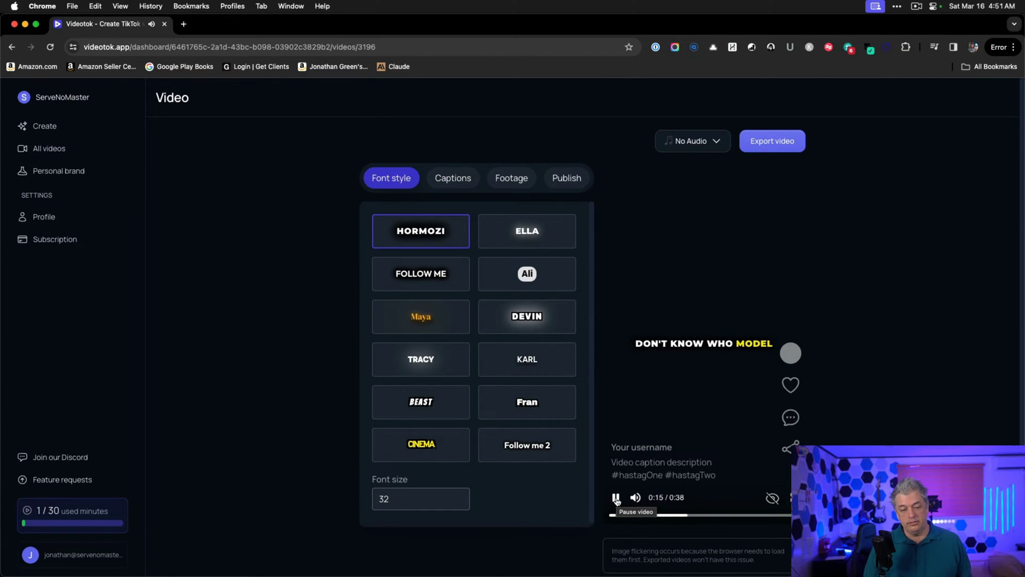
pyautogui.click(616, 497)
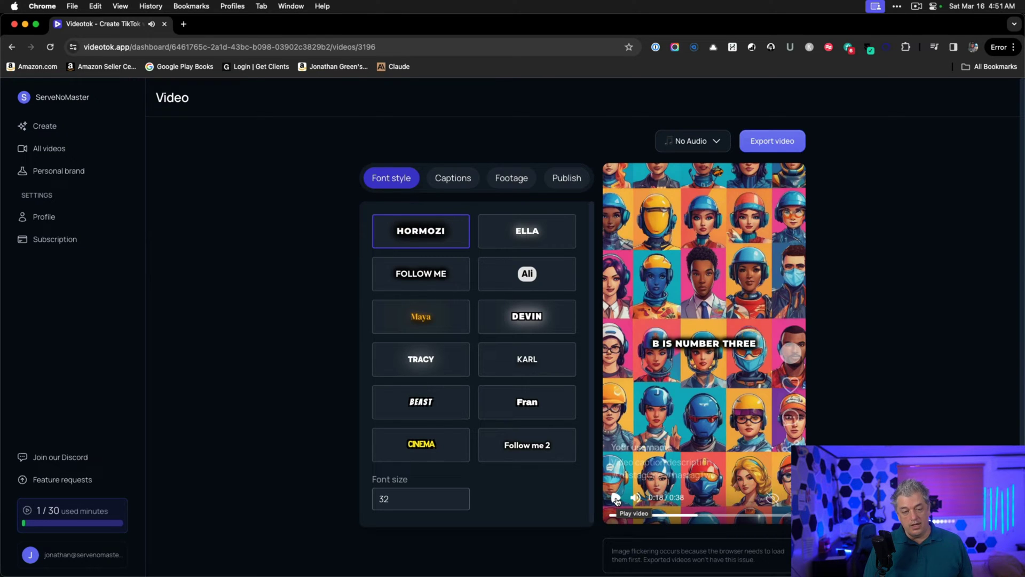
pyautogui.click(617, 497)
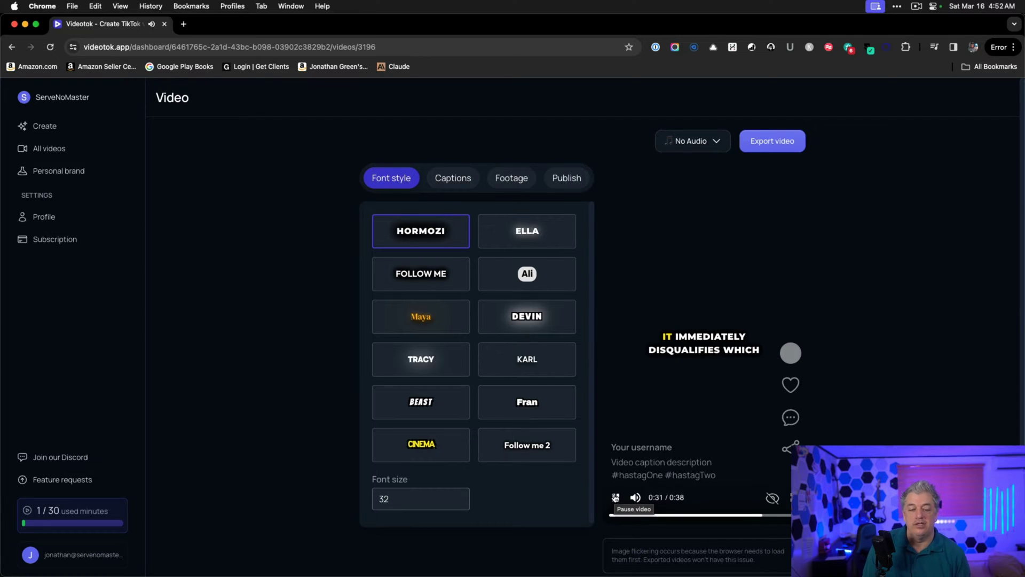
# Step: Pause the preview, then clear the selection and search highlights in Clips from ChatBotArena
pyautogui.click(616, 497)
pyautogui.press('super+Tab')
pyautogui.press('super+Tab')
pyautogui.press('super+Tab')
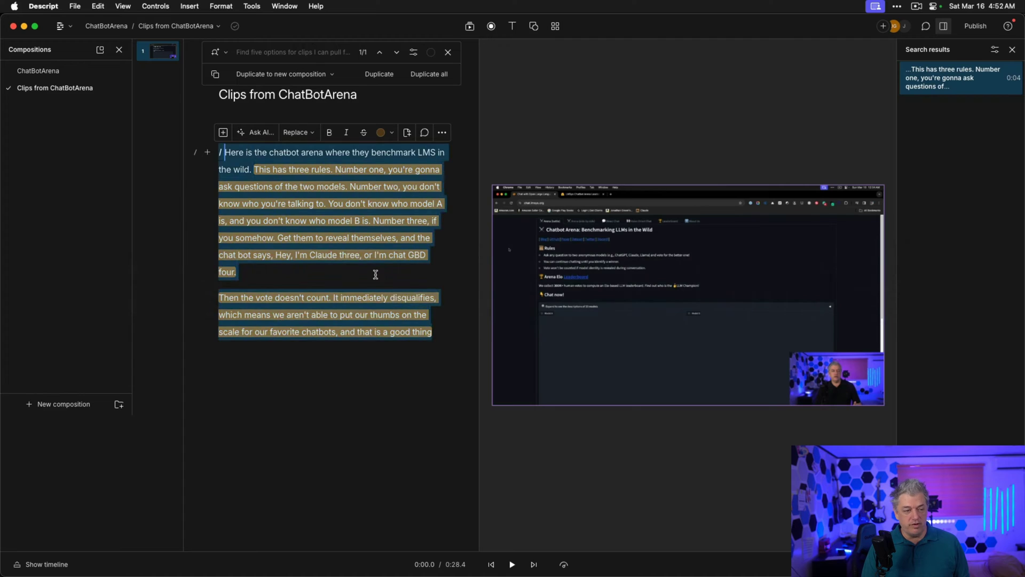
pyautogui.click(375, 274)
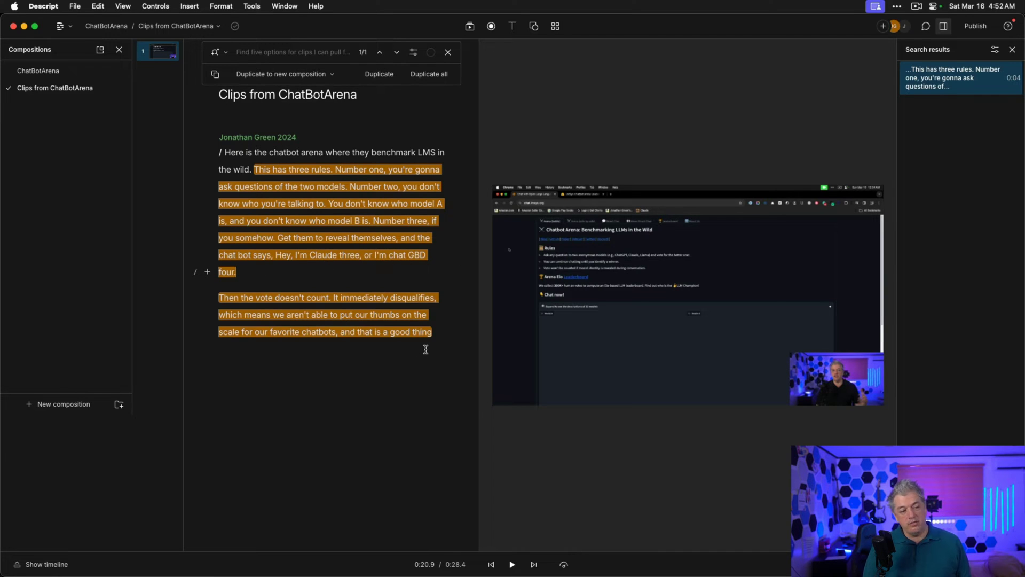
pyautogui.click(634, 66)
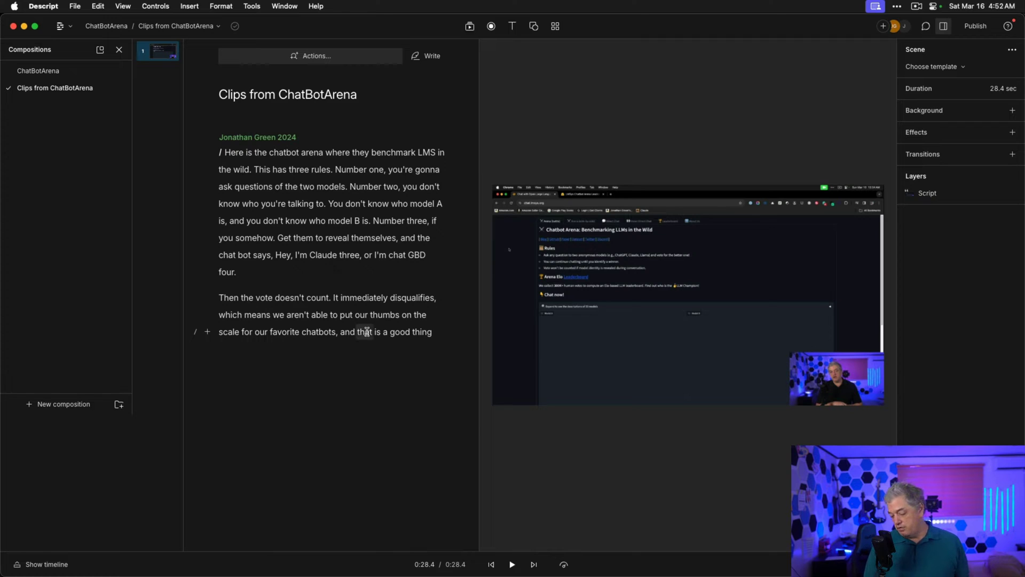
# Step: Correct the 26.73–28.49 caption words 'b d' to 'p t' and replay the preview
pyautogui.press('super+Tab')
pyautogui.click(464, 178)
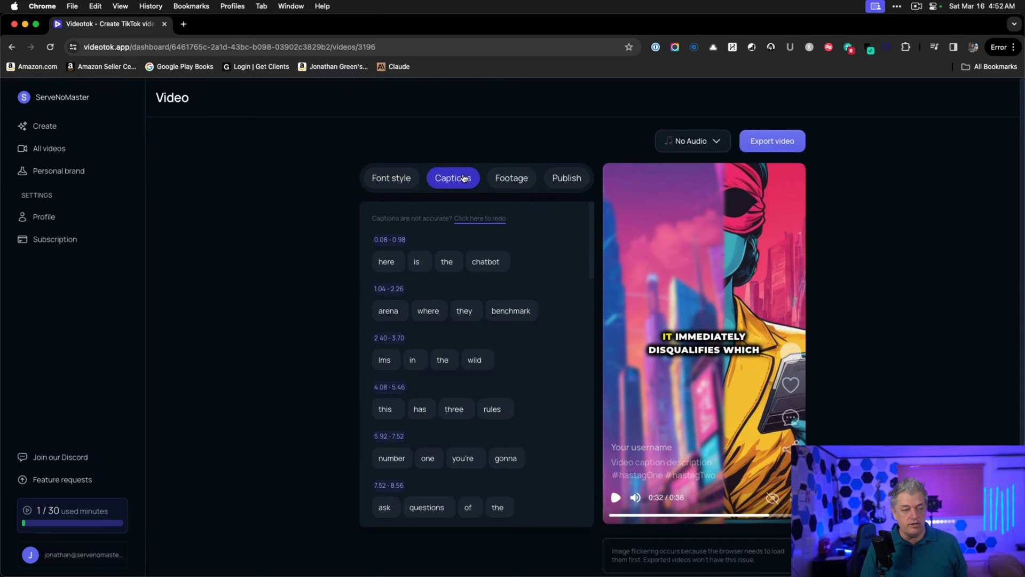
pyautogui.scroll(-10, 481, 320)
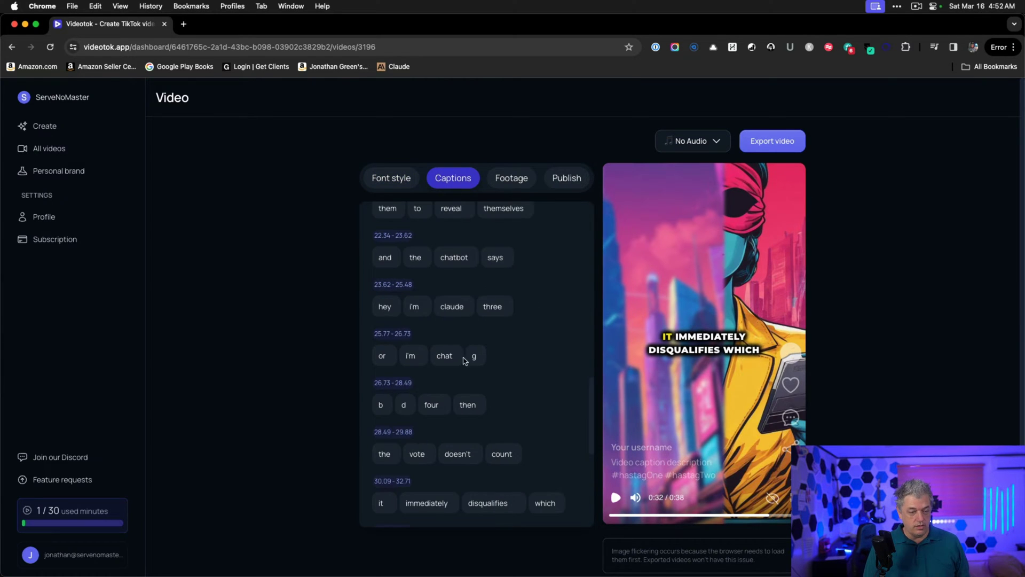
pyautogui.click(379, 405)
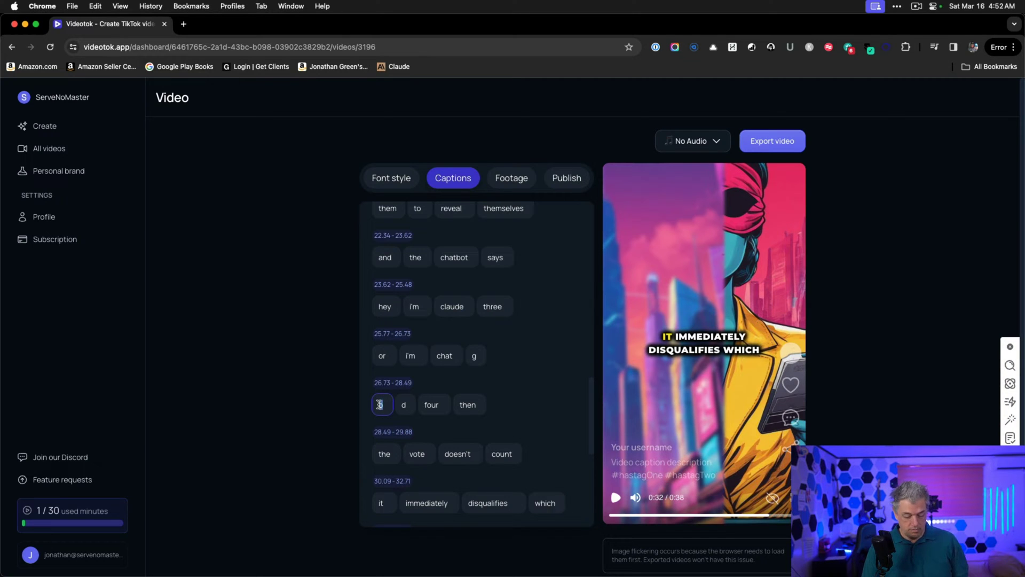
pyautogui.press('BackSpace')
pyautogui.write('p')
pyautogui.click(406, 406)
pyautogui.doubleClick(402, 408)
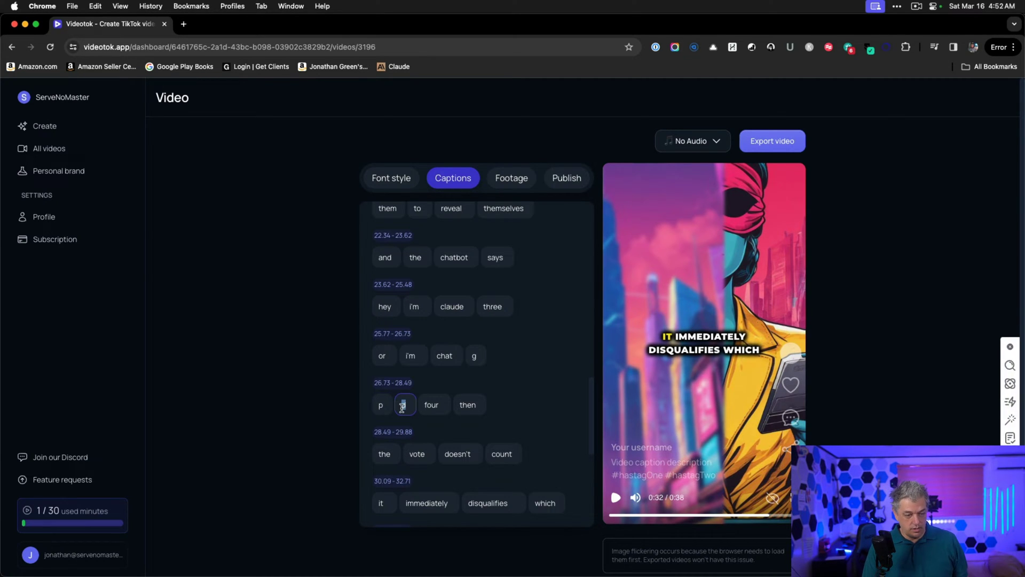
pyautogui.write('t')
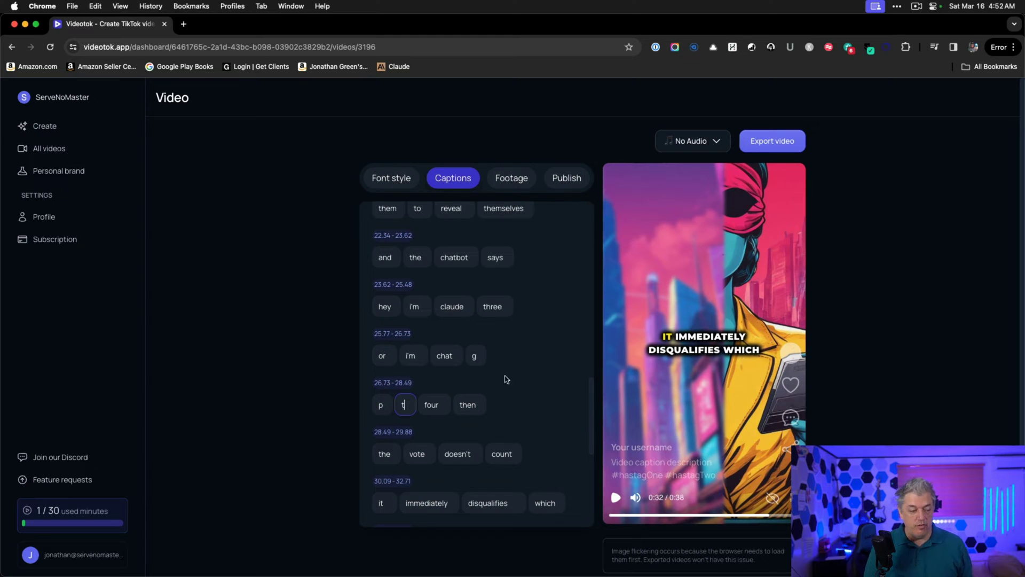
pyautogui.click(616, 498)
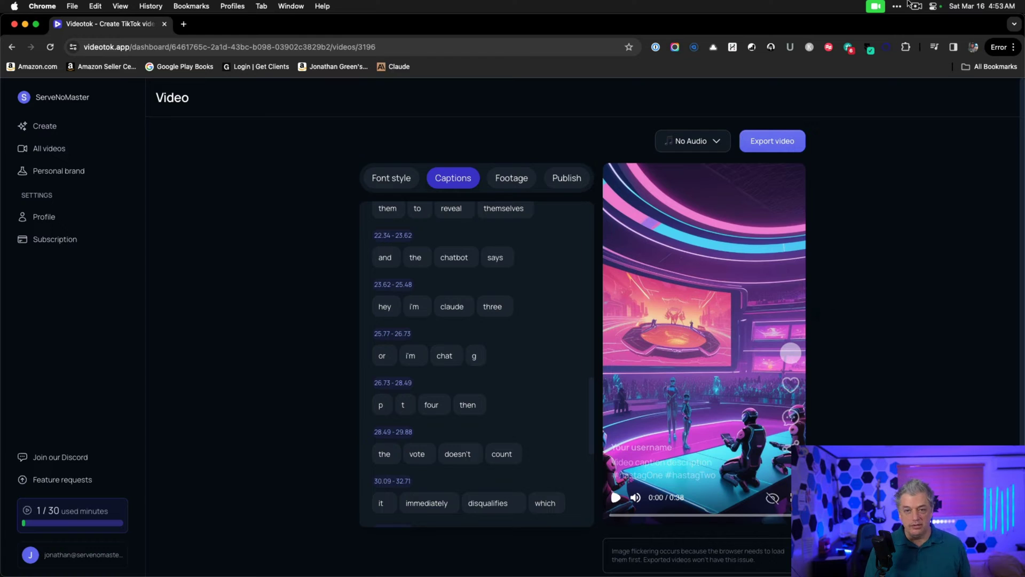
# Step: Select the new chatbot arena paragraph in the Google Doc and return to the Videotok tab
pyautogui.click(917, 7)
pyautogui.click(915, 34)
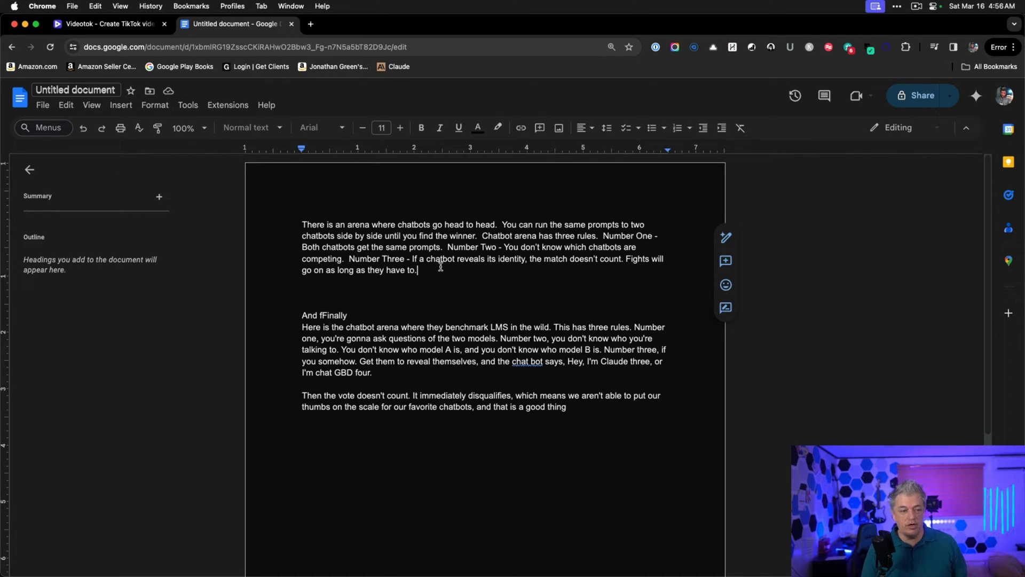
pyautogui.moveTo(426, 270); pyautogui.dragTo(299, 227)
pyautogui.press('super+c')
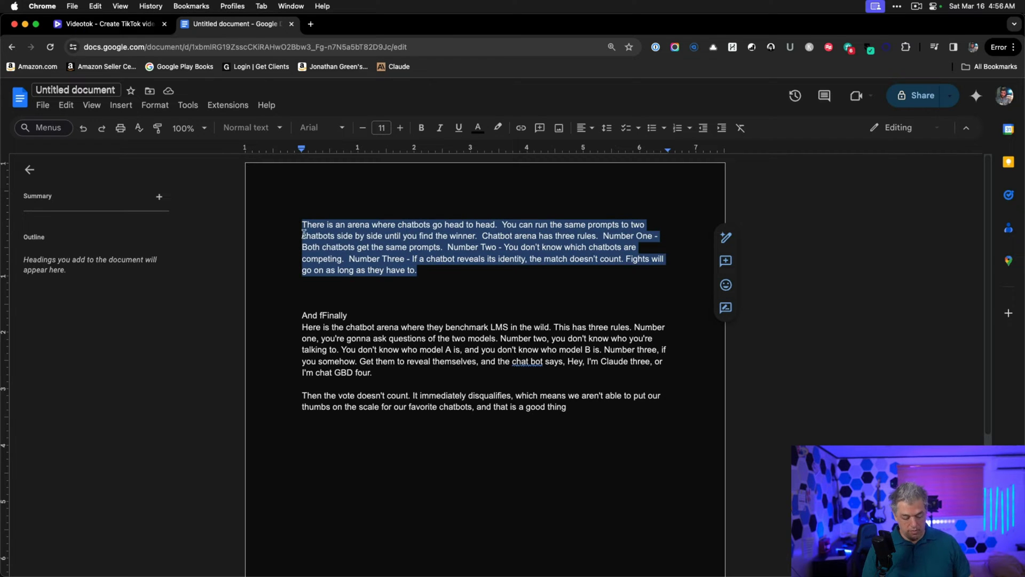
pyautogui.press('super+Tab')
pyautogui.press('super+shift+Tab')
pyautogui.press('super+shift+Tab')
pyautogui.press('super+shift+Tab')
pyautogui.hotkey('ctrl', 'shift', 'Tab')
# Step: Paste the new arena paragraph as a custom script on the Create page
pyautogui.click(371, 206)
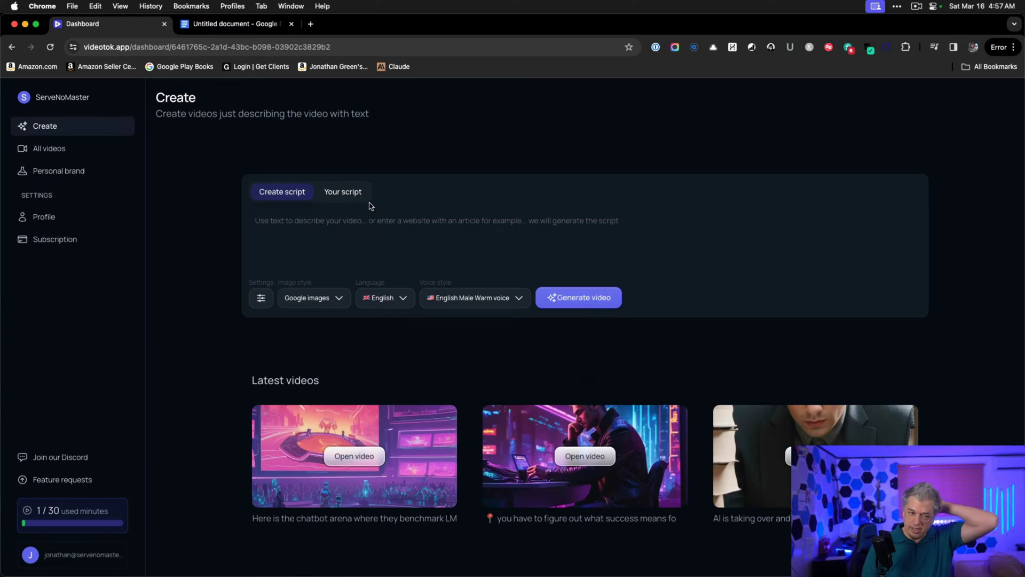
pyautogui.click(371, 218)
pyautogui.click(339, 199)
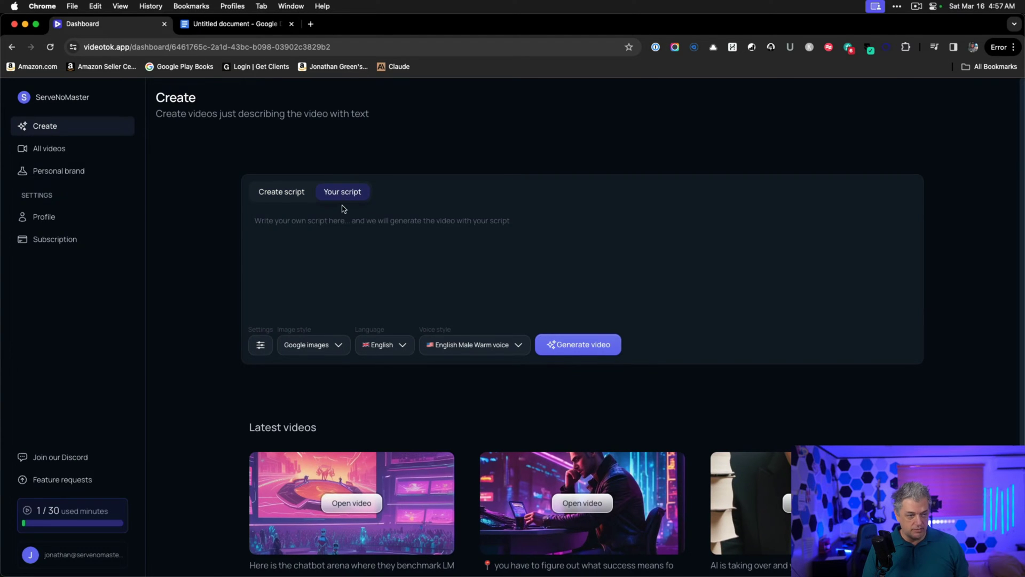
pyautogui.press('super+v')
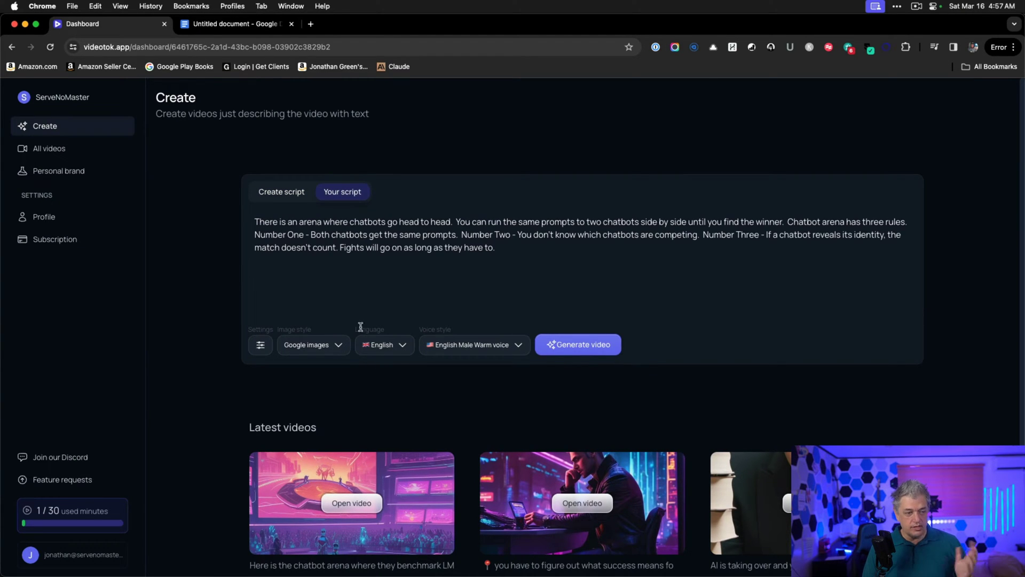
# Step: Use AI images in the Videotok style and generate the video
pyautogui.click(323, 353)
pyautogui.click(293, 384)
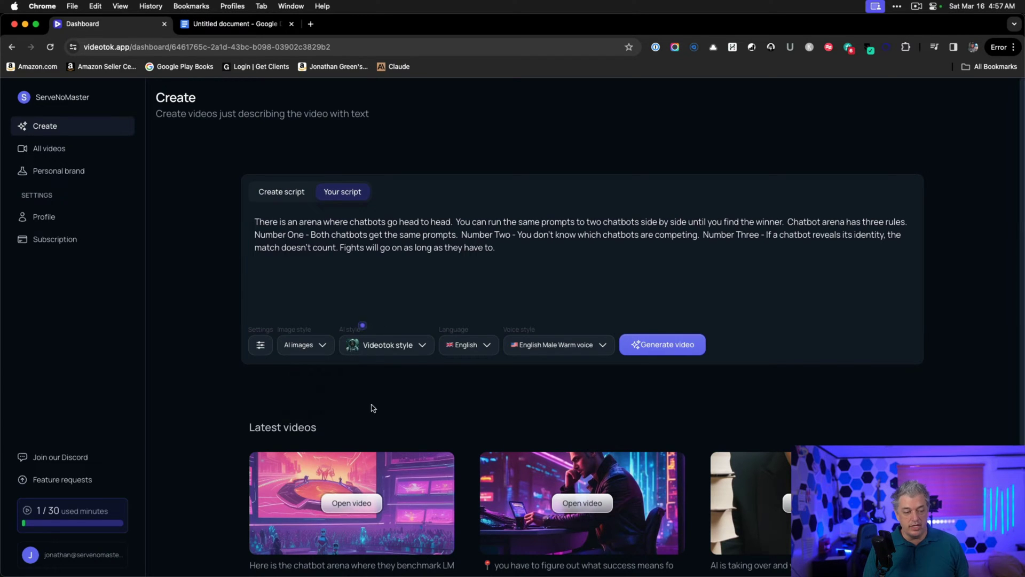
pyautogui.click(421, 347)
pyautogui.click(492, 407)
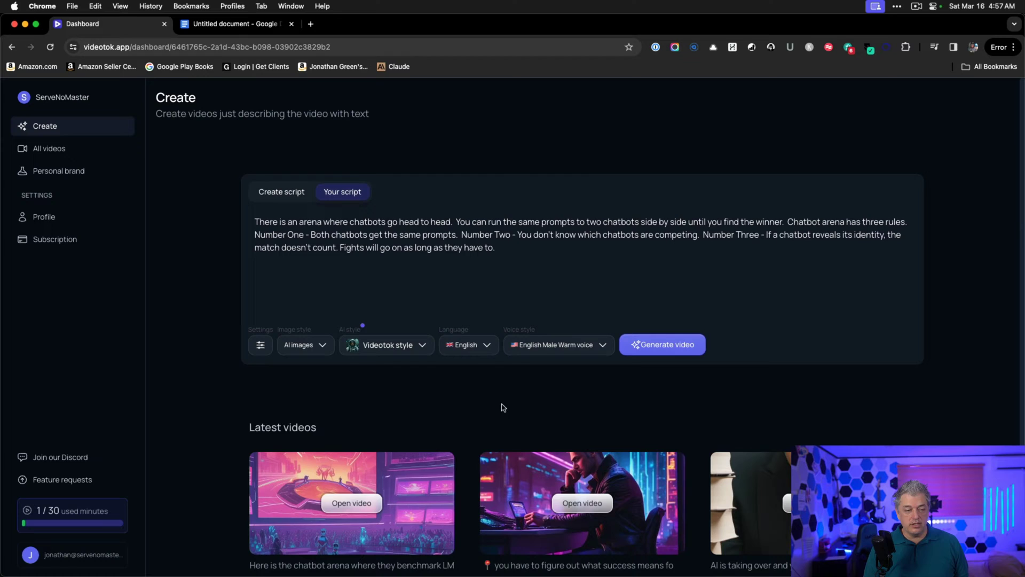
pyautogui.click(665, 349)
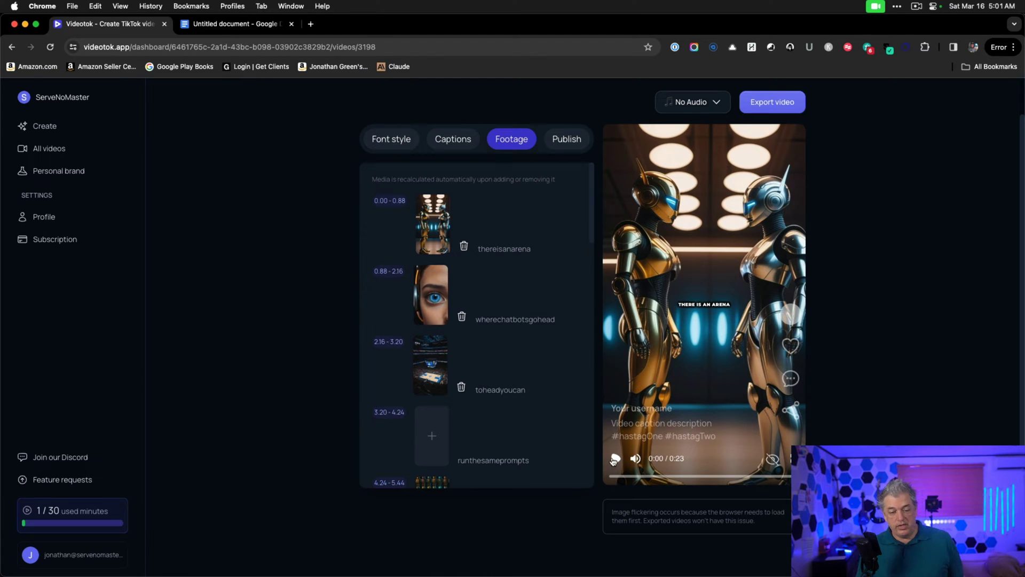
# Step: Play the 23-second preview with the volume raised, then export the video
pyautogui.click(614, 458)
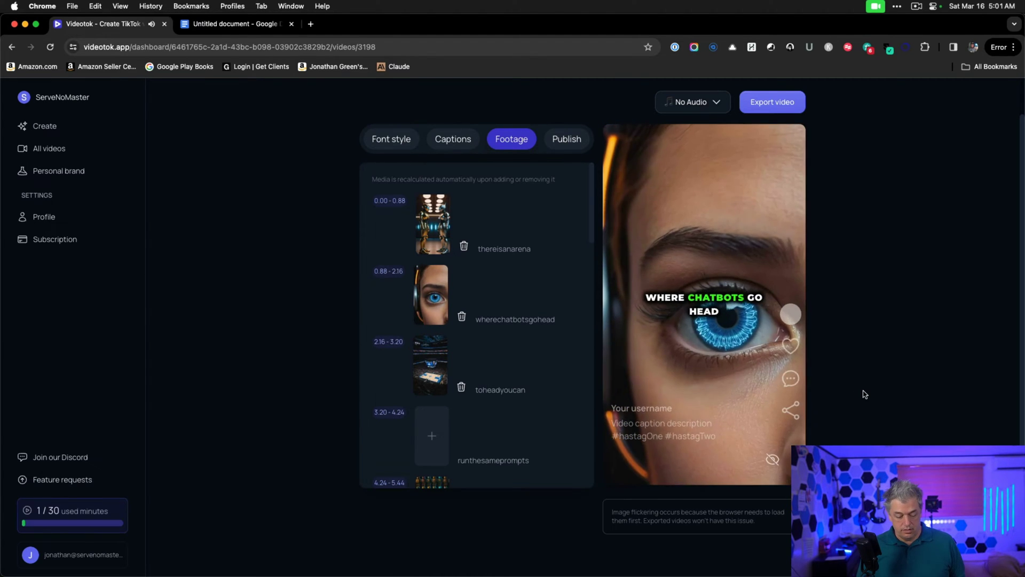
pyautogui.press('XF86AudioRaiseVolume')
pyautogui.press('XF86AudioRaiseVolume')
pyautogui.press('XF86AudioRaiseVolume')
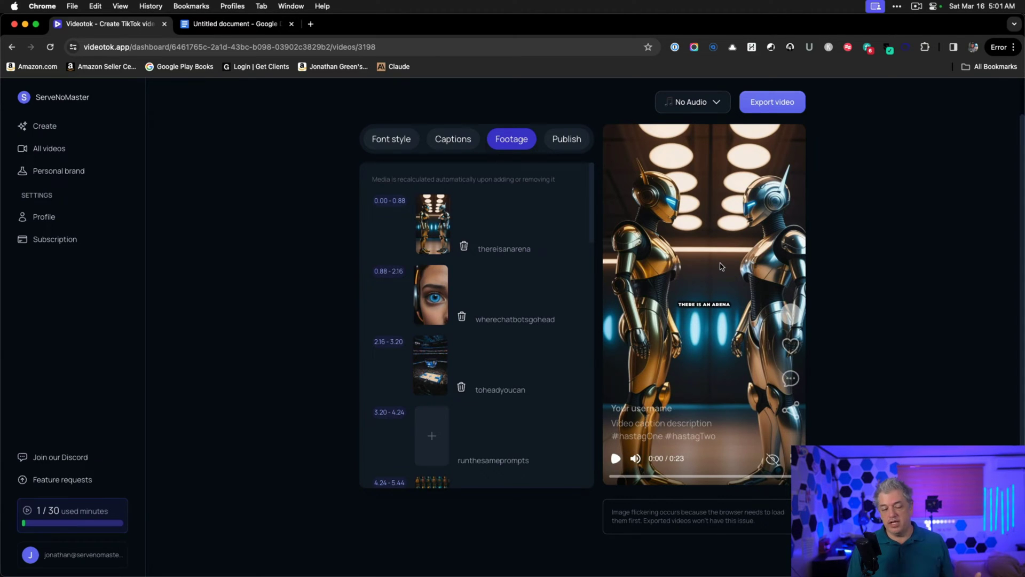
pyautogui.click(775, 101)
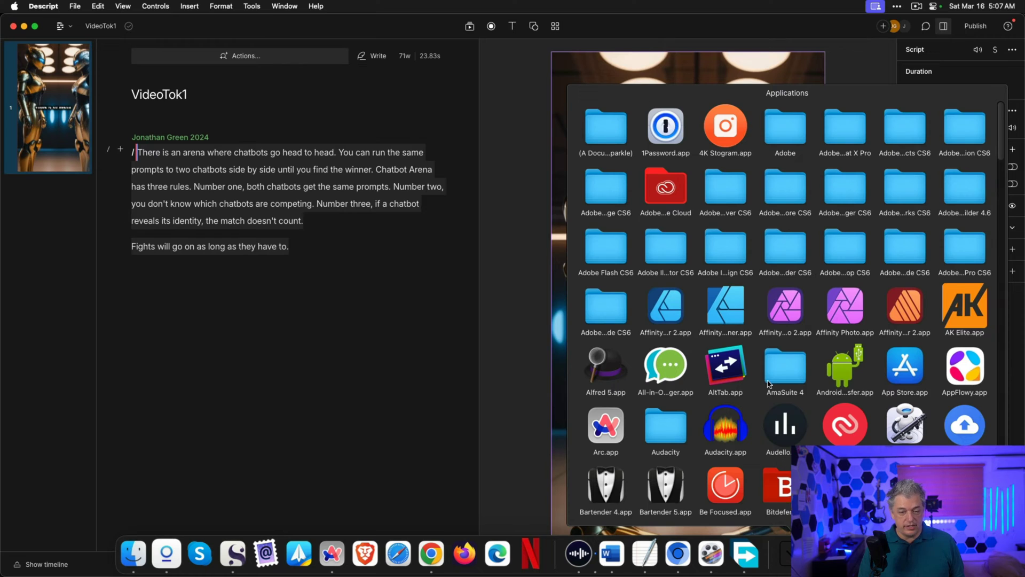
# Step: Launch Audacity.app from the Dock Applications stack, leaving the VideoTok1 transcript in Descript
pyautogui.scroll(-2, 737, 392)
pyautogui.press('Escape')
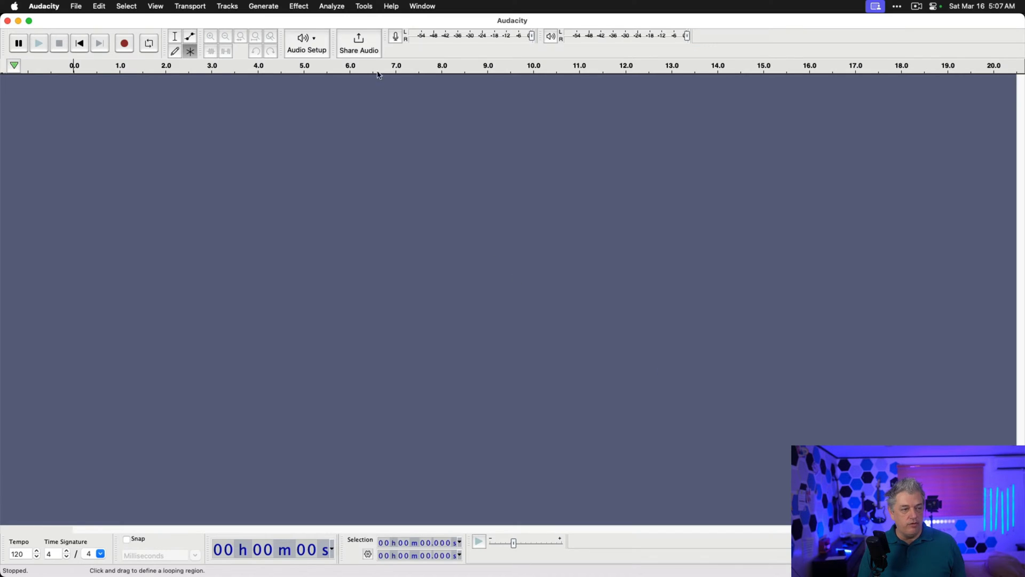
# Step: Record a roughly 23-second narration of the script in Audacity and delete its silent lead-in
pyautogui.click(323, 42)
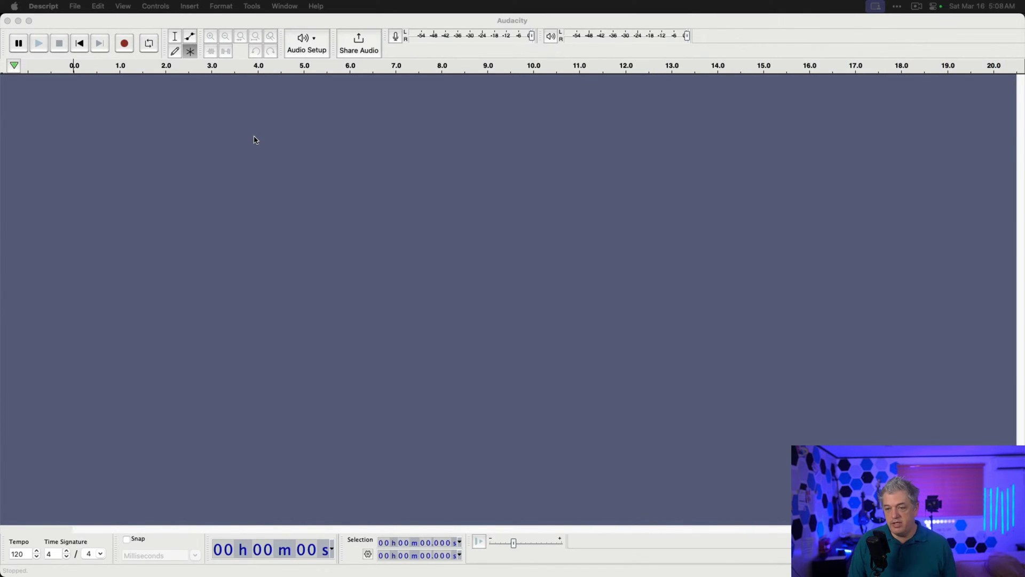
pyautogui.click(124, 44)
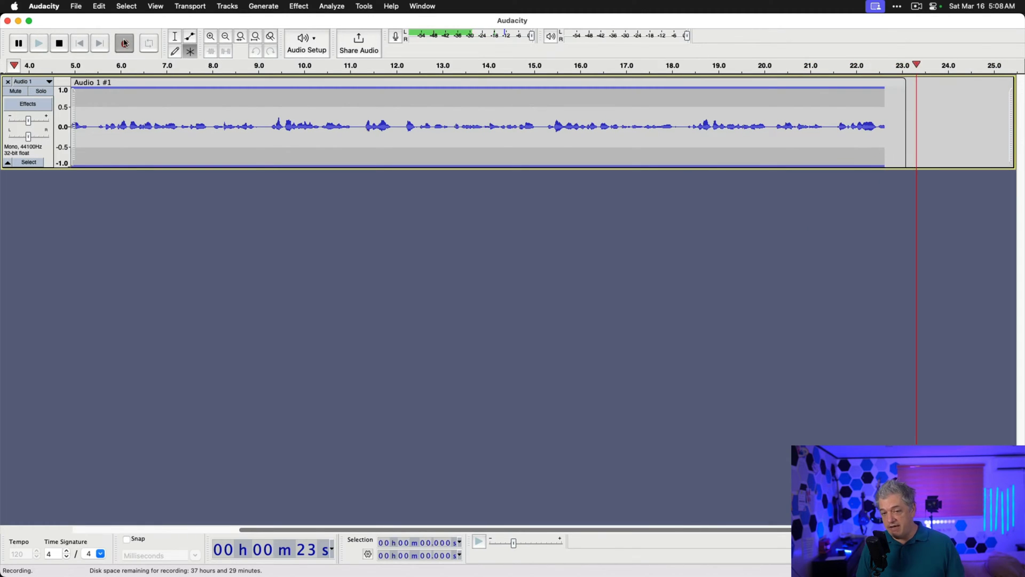
pyautogui.press('space')
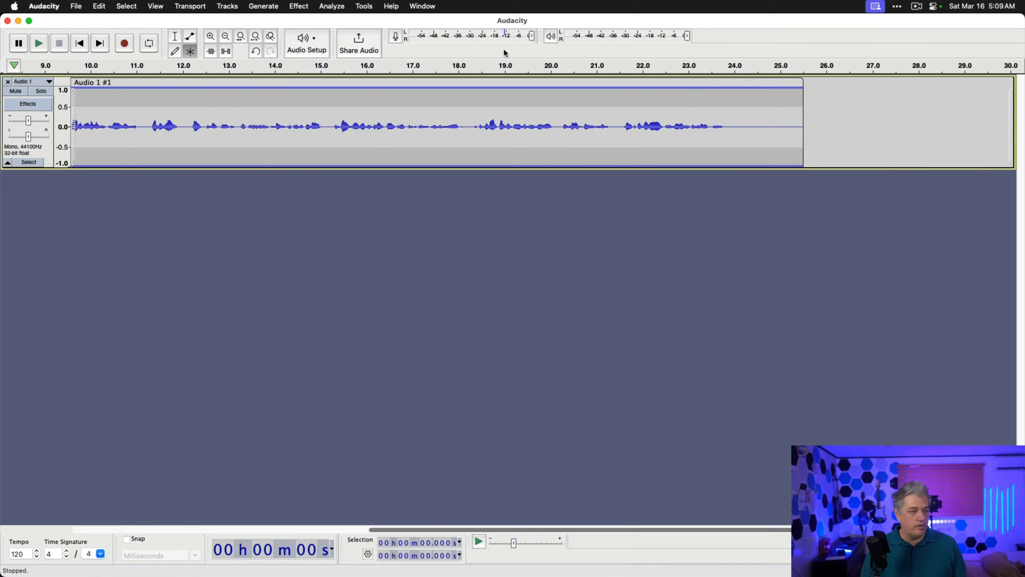
pyautogui.press('Delete')
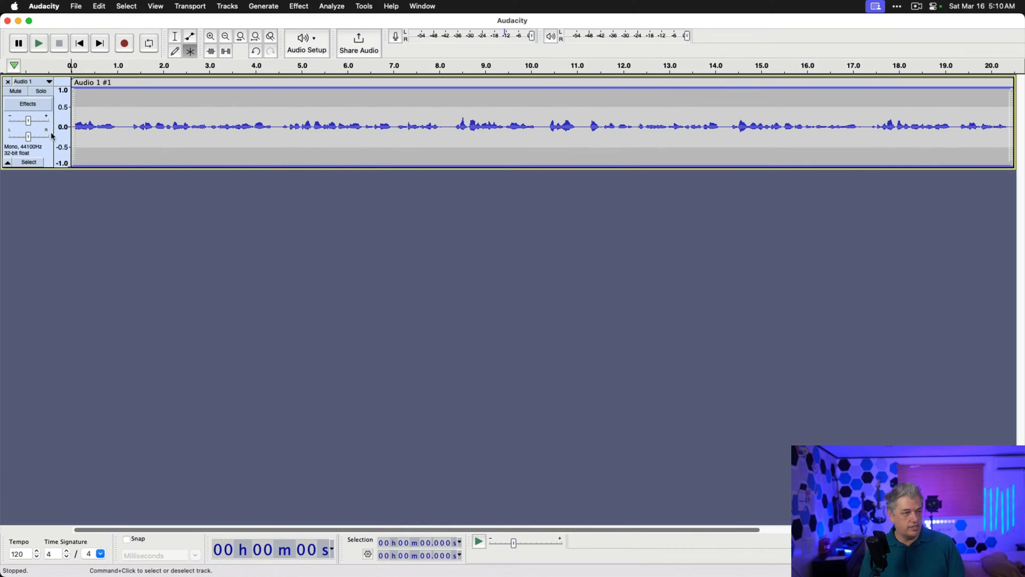
pyautogui.click(75, 5)
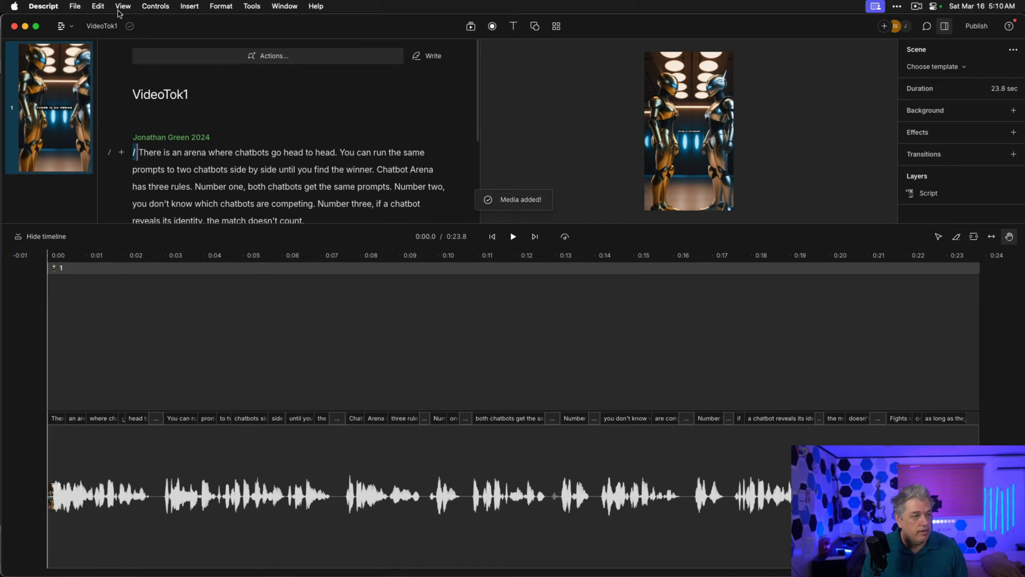
# Step: Add VideoTok1-v2.wav as a new layer and put a volume keyframe on the original voiceover
pyautogui.click(122, 154)
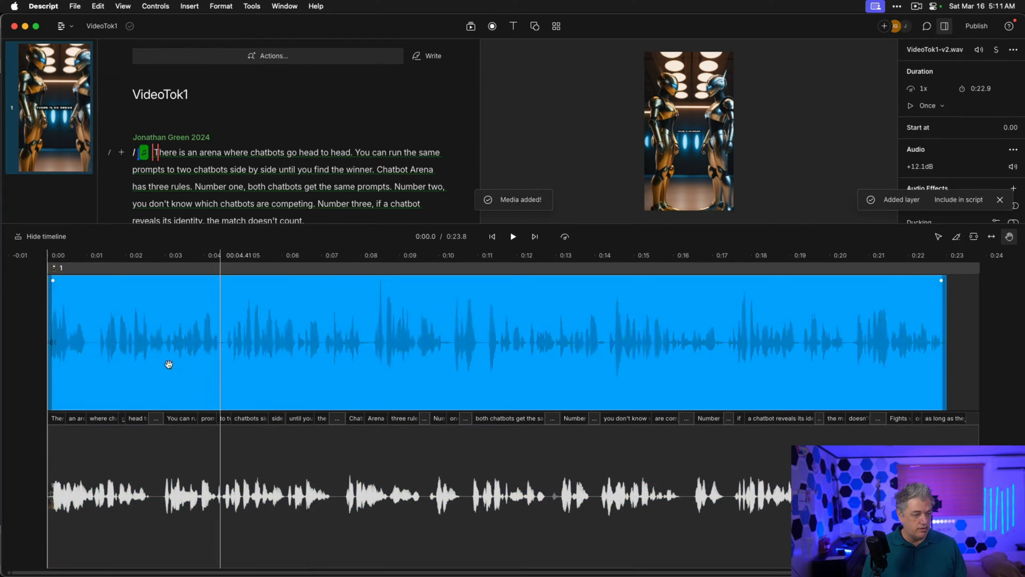
pyautogui.click(61, 490)
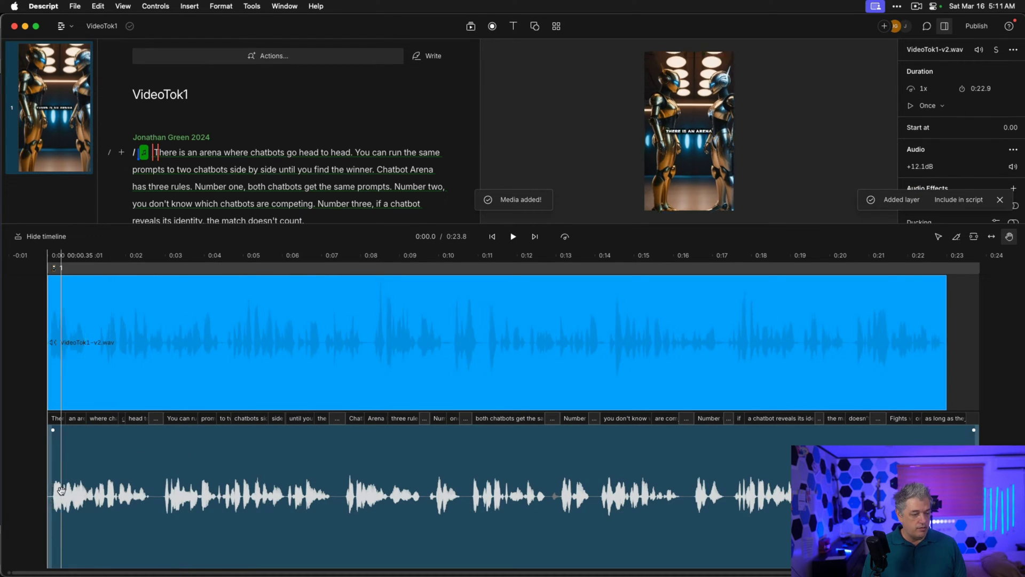
pyautogui.rightClick(61, 490)
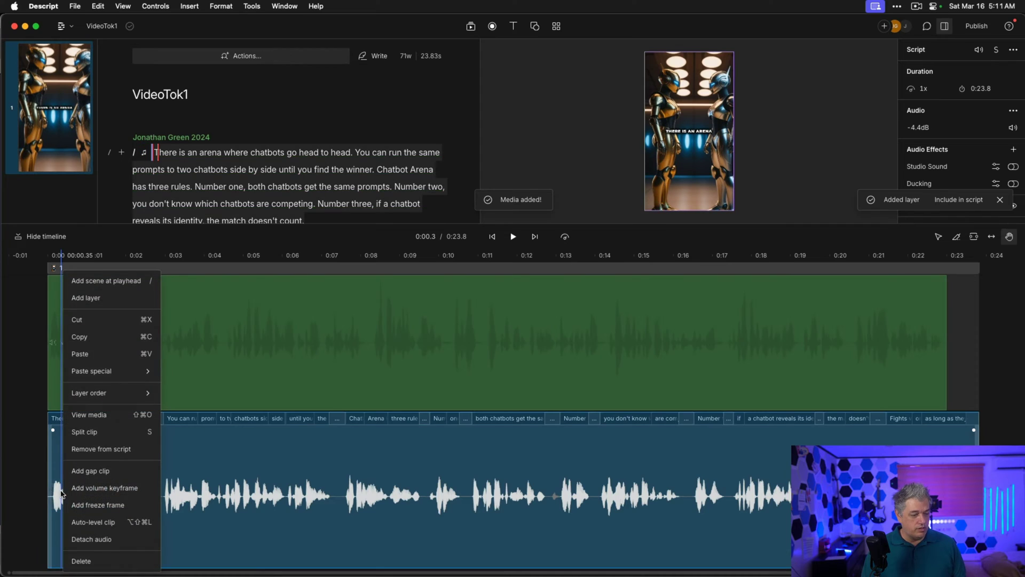
pyautogui.click(131, 487)
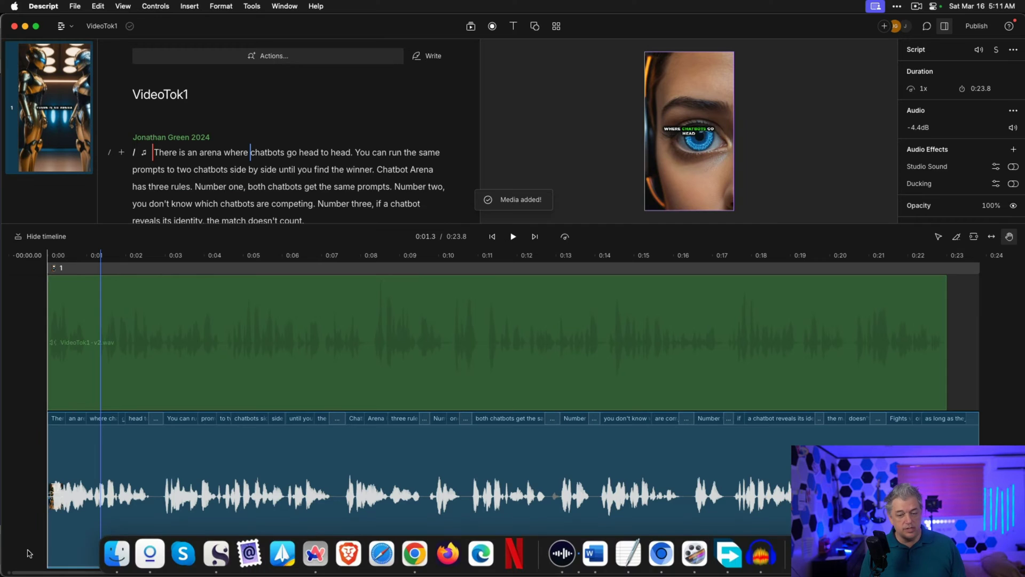
# Step: Deselect the new narration clip and hide the timeline to enlarge the preview
pyautogui.click(322, 345)
pyautogui.press('Escape')
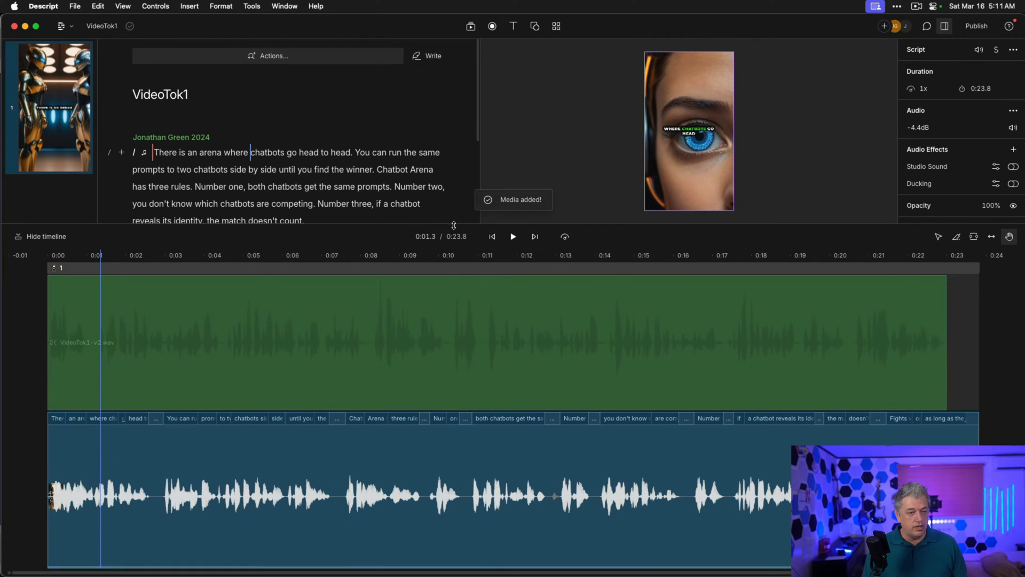
pyautogui.click(56, 236)
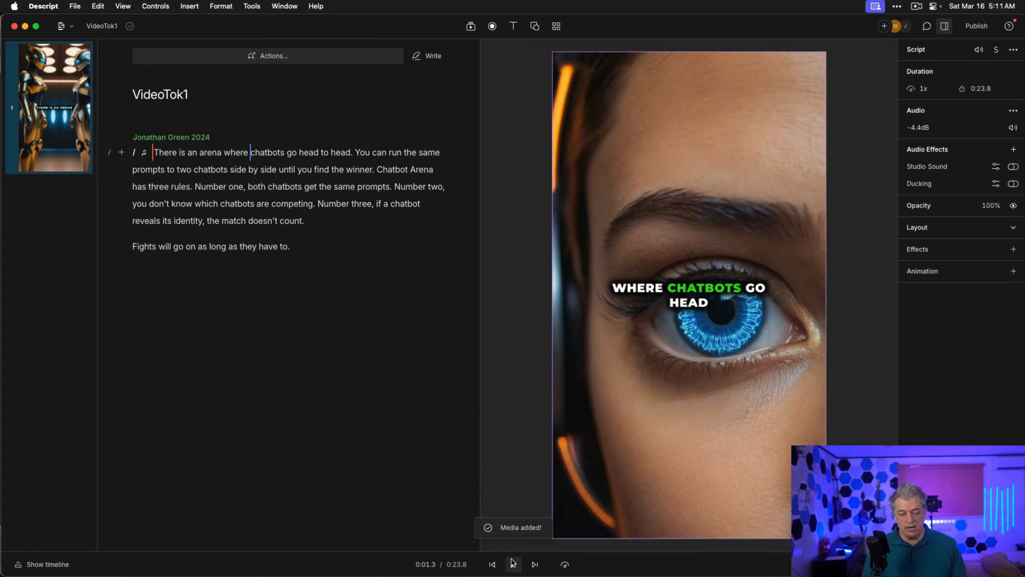
# Step: Play the re-voiced VideoTok1 video through to its end at 0:23.8
pyautogui.press('space')
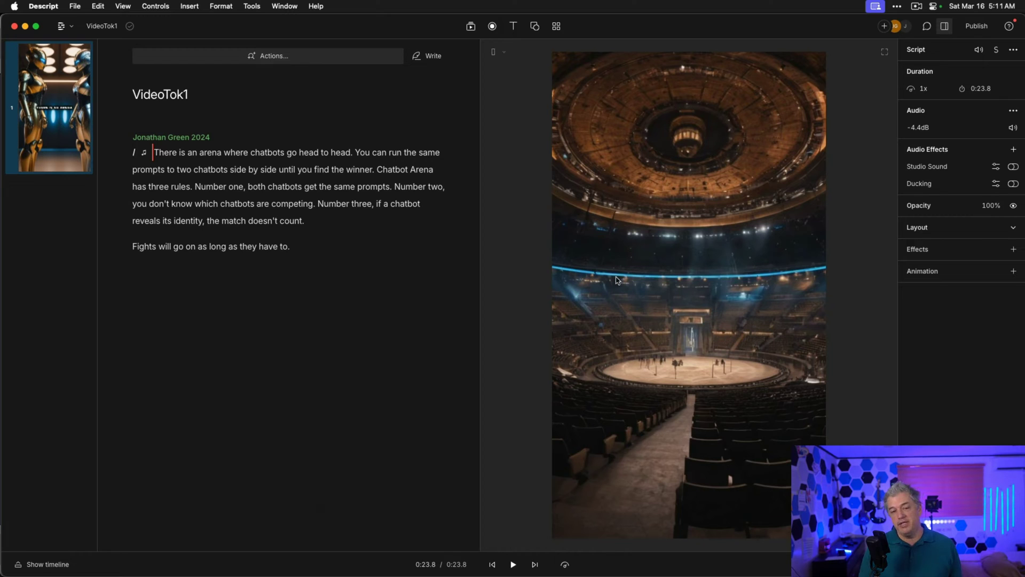
pyautogui.click(970, 28)
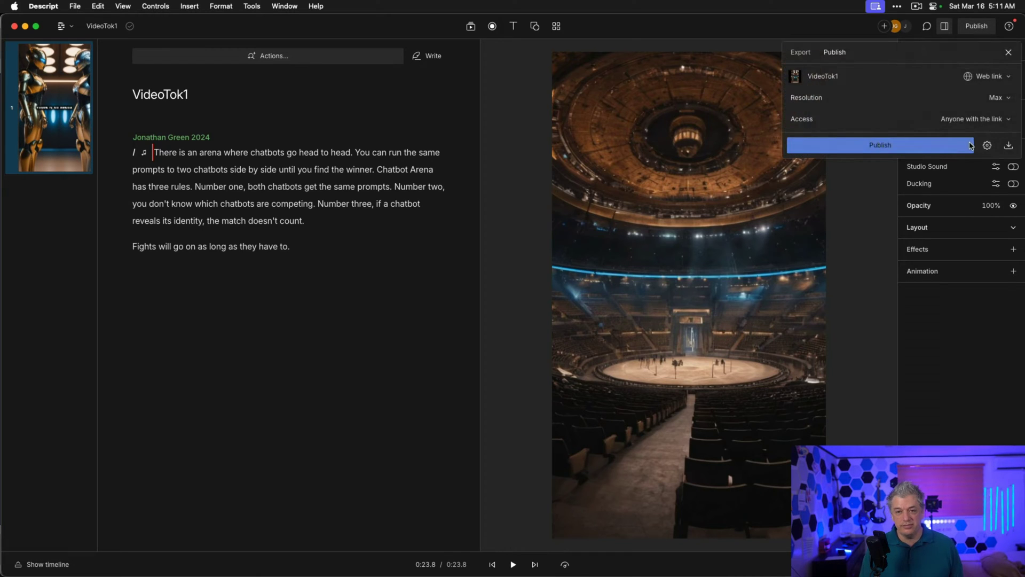
pyautogui.click(994, 99)
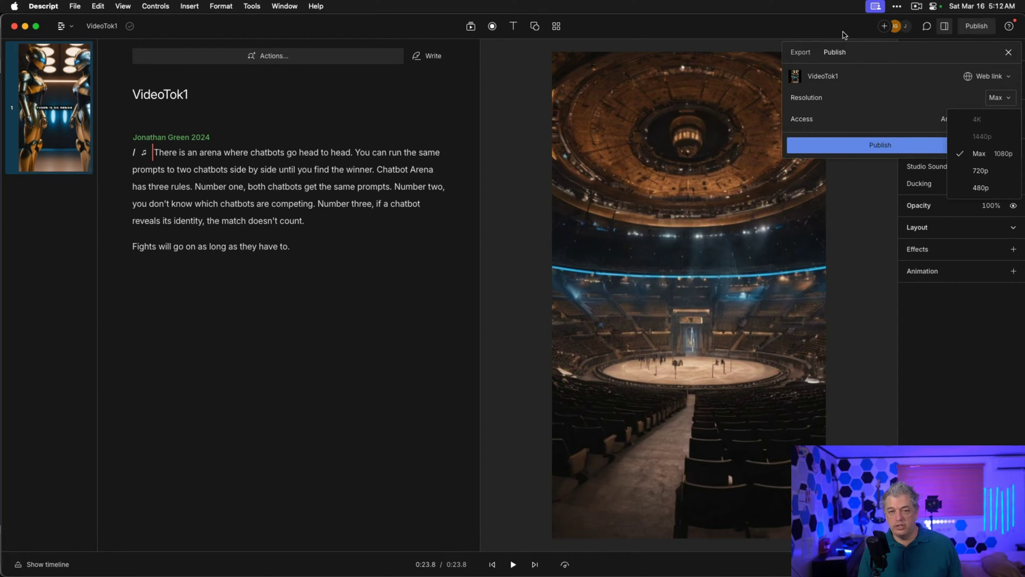
pyautogui.click(796, 54)
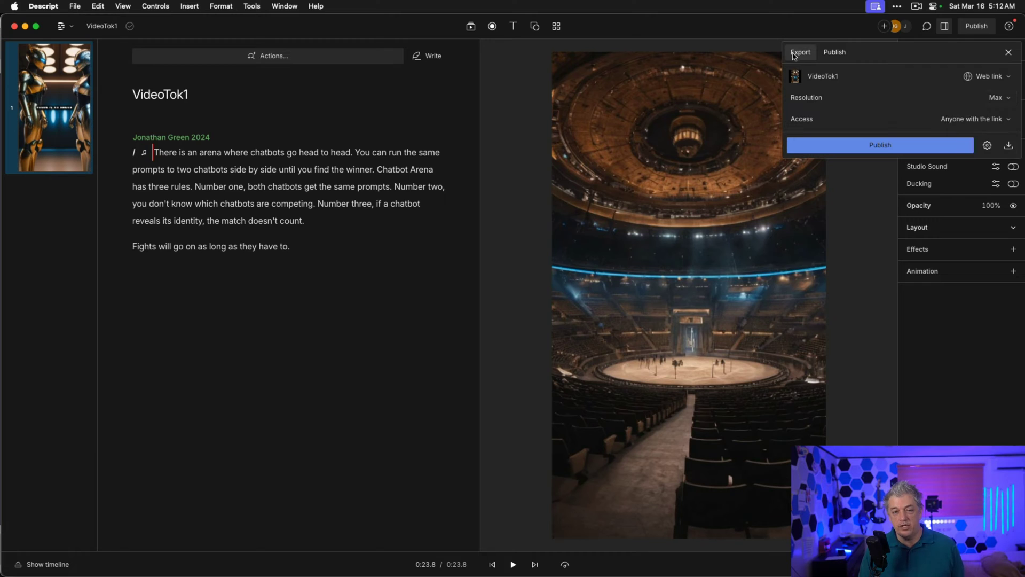
pyautogui.click(801, 50)
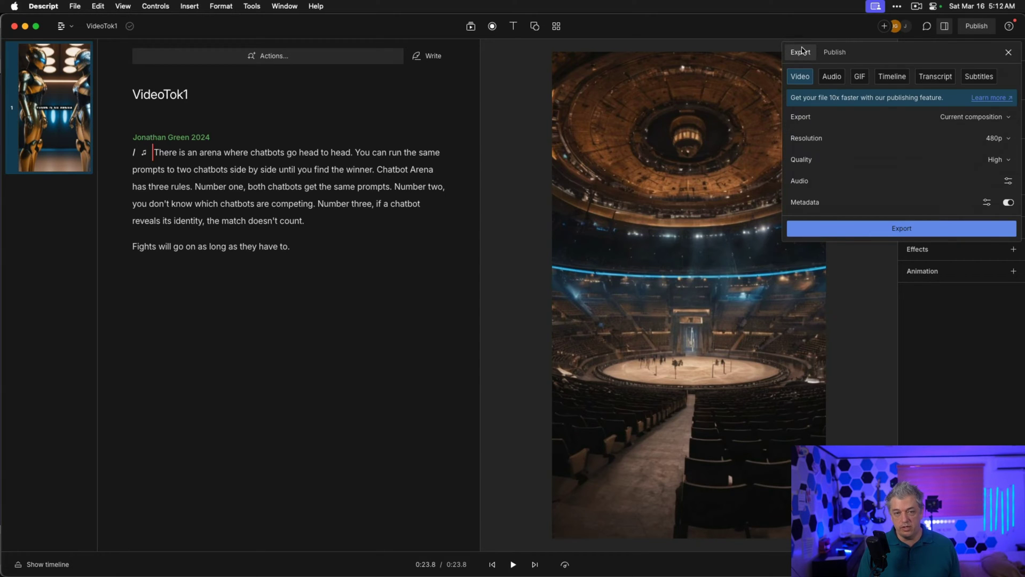
pyautogui.click(836, 53)
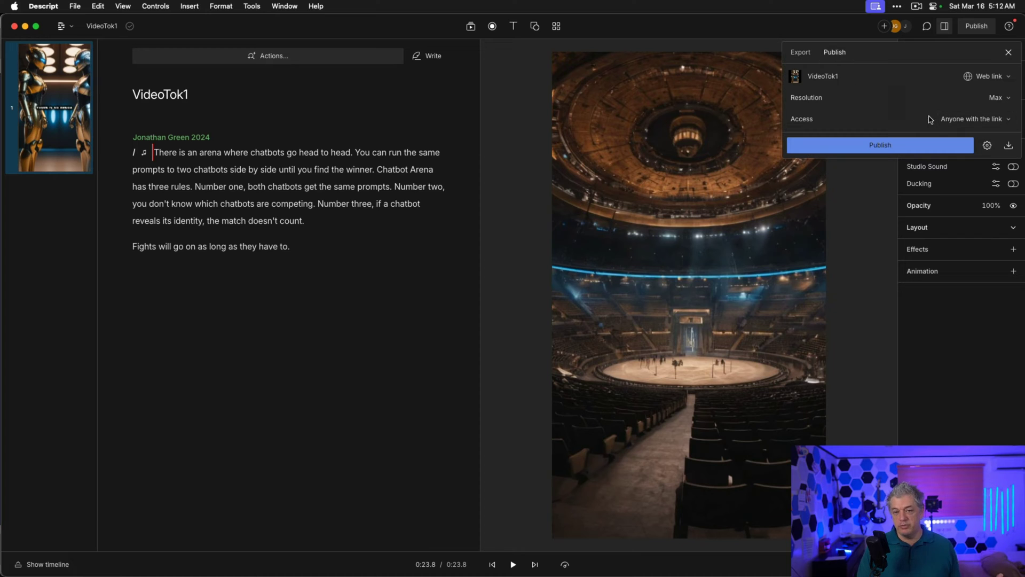